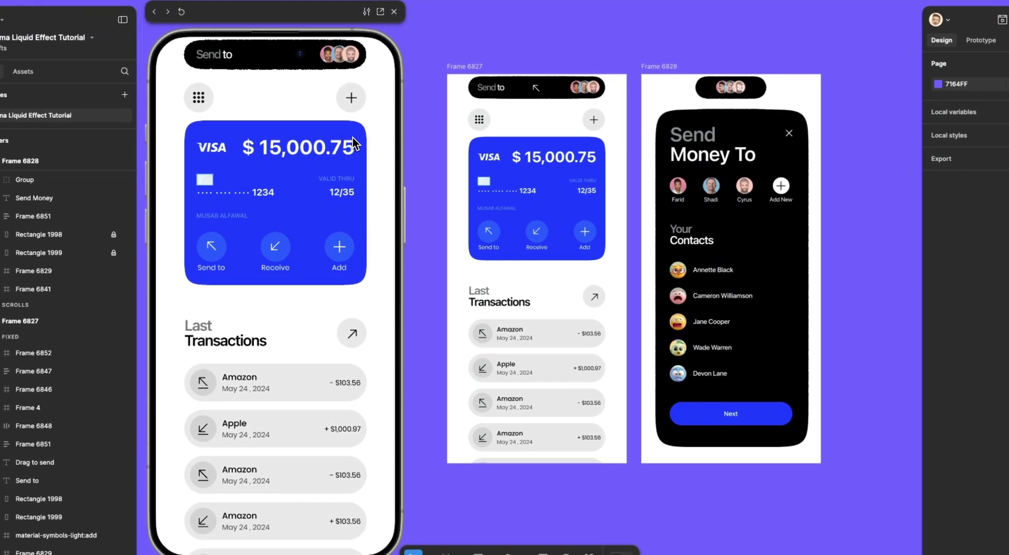
# Step: Try out the finished liquid-effect prototype by pulling the Send to island down in the preview
pyautogui.moveTo(352, 140)
pyautogui.mouseDown()
pyautogui.moveTo(354, 392)
pyautogui.moveTo(349, 158)
pyautogui.mouseUp()
pyautogui.moveTo(338, 120); pyautogui.dragTo(336, 406)
pyautogui.click(349, 113)
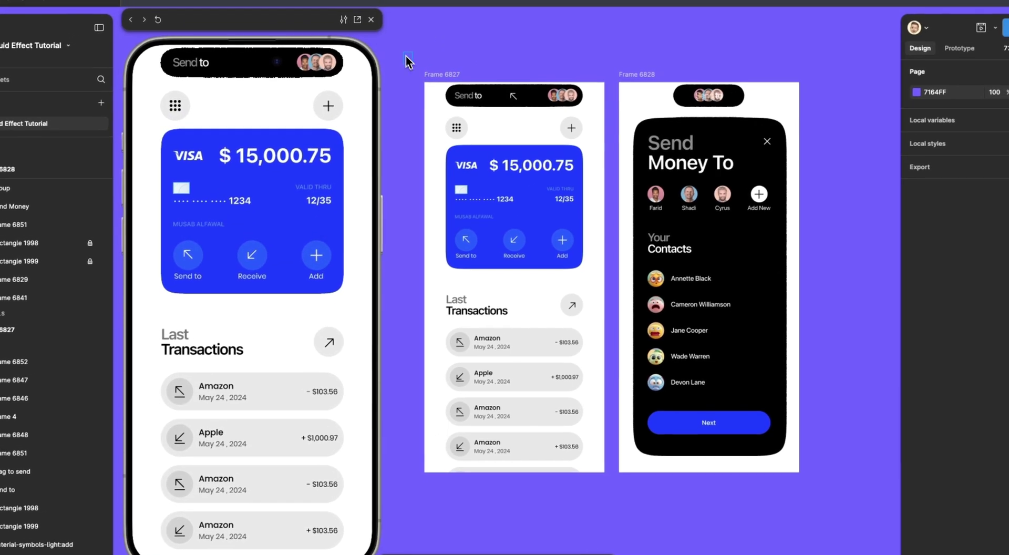
# Step: Delete both finished phone frames from the canvas and close the prototype preview
pyautogui.moveTo(406, 56); pyautogui.dragTo(771, 523)
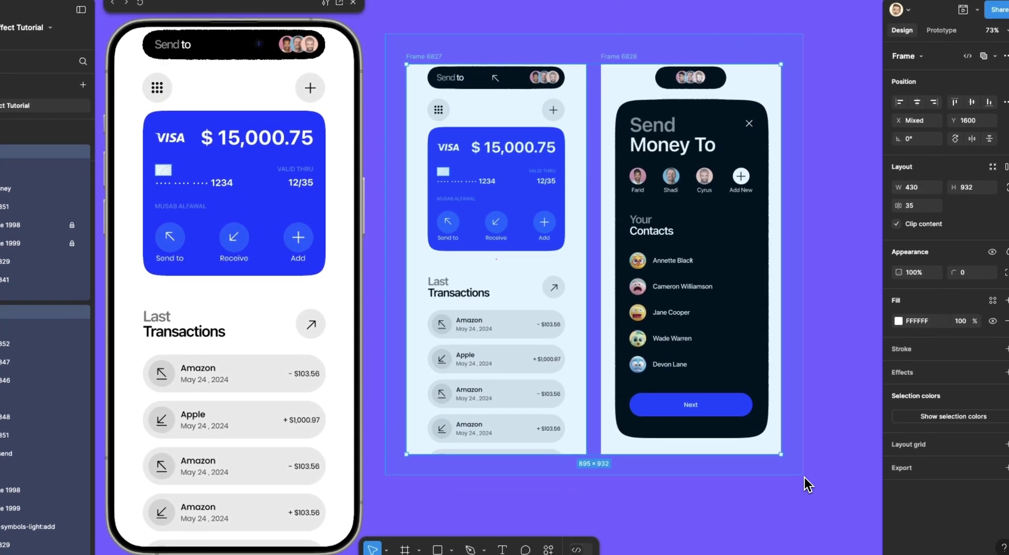
pyautogui.press('BackSpace')
pyautogui.click(353, 2)
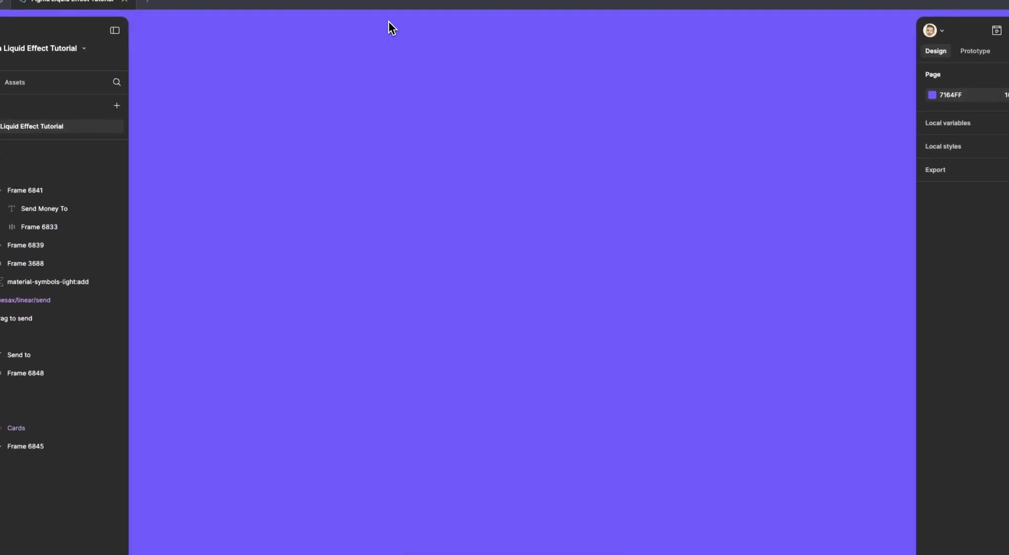
# Step: Examine the numbered interface pieces prepared on the canvas, from the Send to row to the Send Money To content
pyautogui.scroll(5, 624, 284)
pyautogui.scroll(-3, 284, 147)
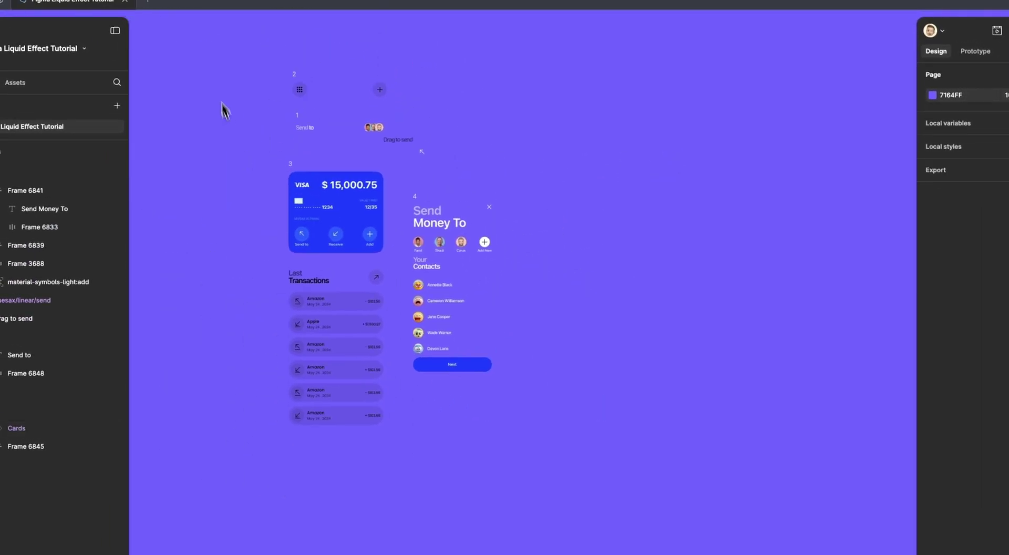
pyautogui.moveTo(218, 47); pyautogui.dragTo(567, 368)
pyautogui.click(563, 363)
pyautogui.hscroll(1, 553, 349)
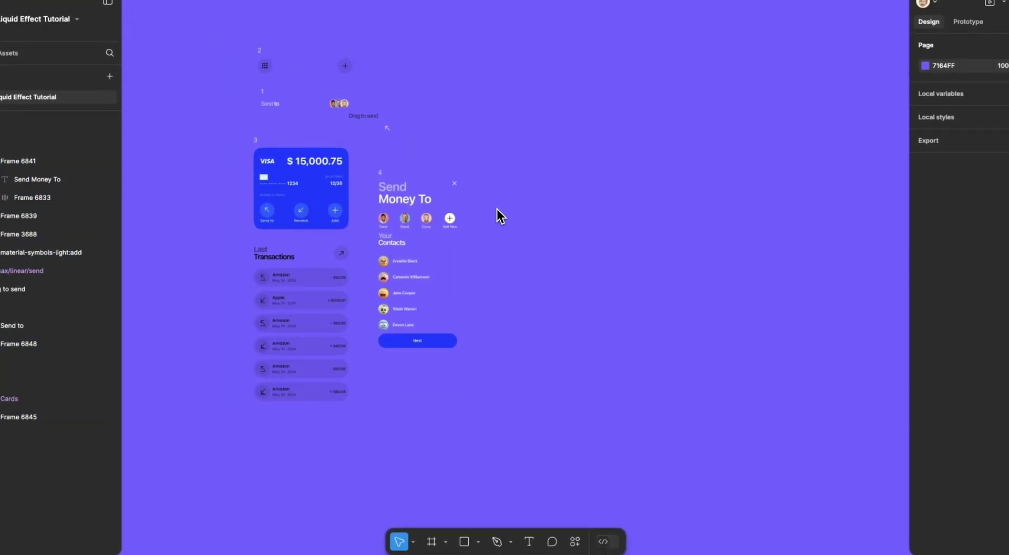
pyautogui.scroll(3, 498, 245)
pyautogui.hscroll(1, 493, 218)
pyautogui.hscroll(1, 541, 318)
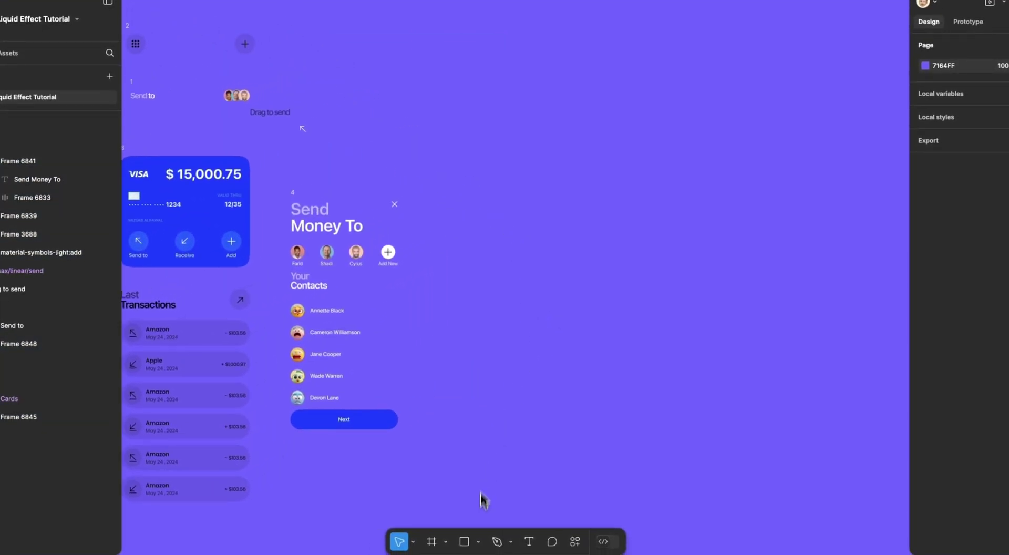
# Step: Draw a phone frame about 351 × 744 beside the interface pieces and resize it to the 393 × 852 preset
pyautogui.moveTo(520, 72)
pyautogui.mouseDown()
pyautogui.moveTo(652, 363)
pyautogui.moveTo(652, 352)
pyautogui.mouseUp()
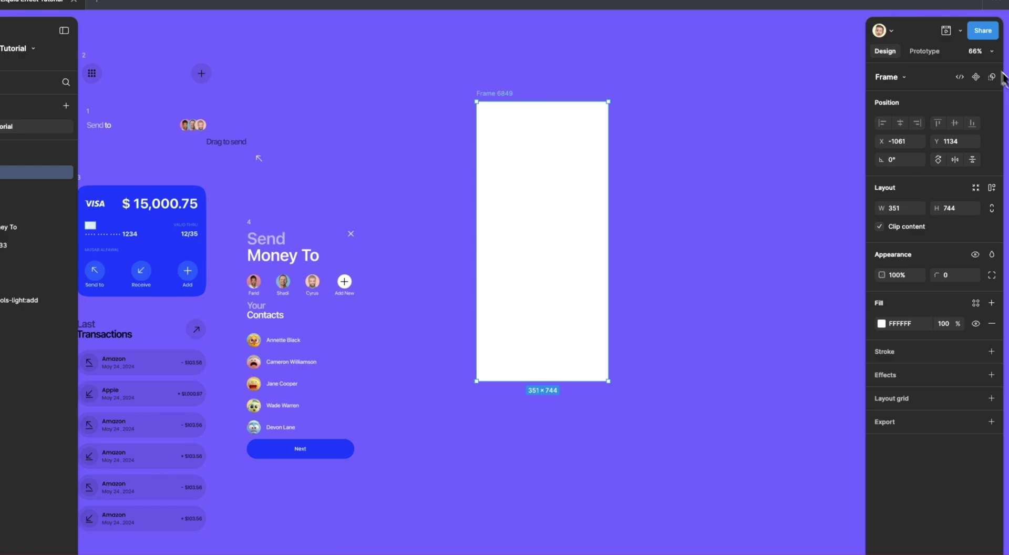
pyautogui.click(949, 48)
pyautogui.click(932, 136)
pyautogui.click(624, 268)
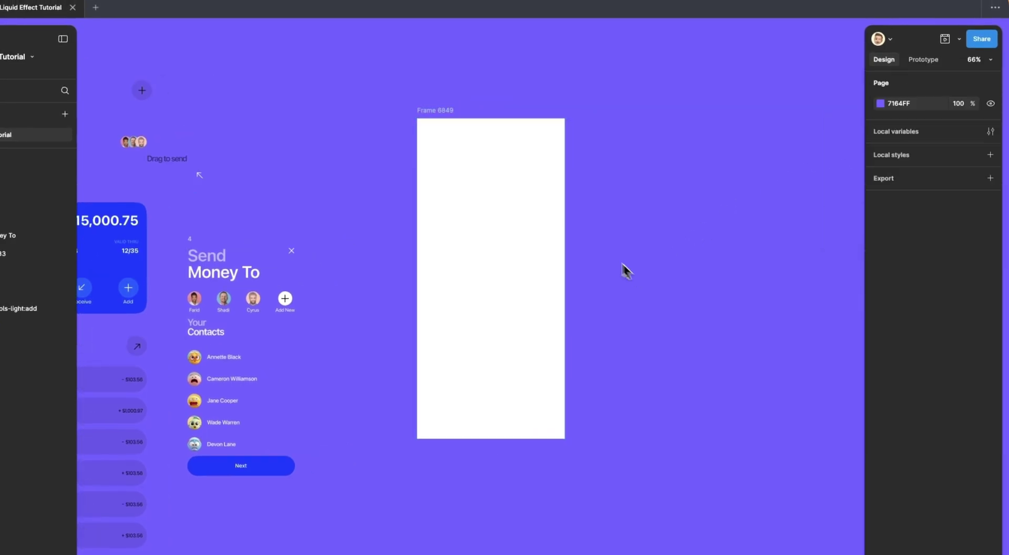
# Step: Draw a rectangle about 305 × 98 near the top of the new frame
pyautogui.hscroll(-2, 509, 77)
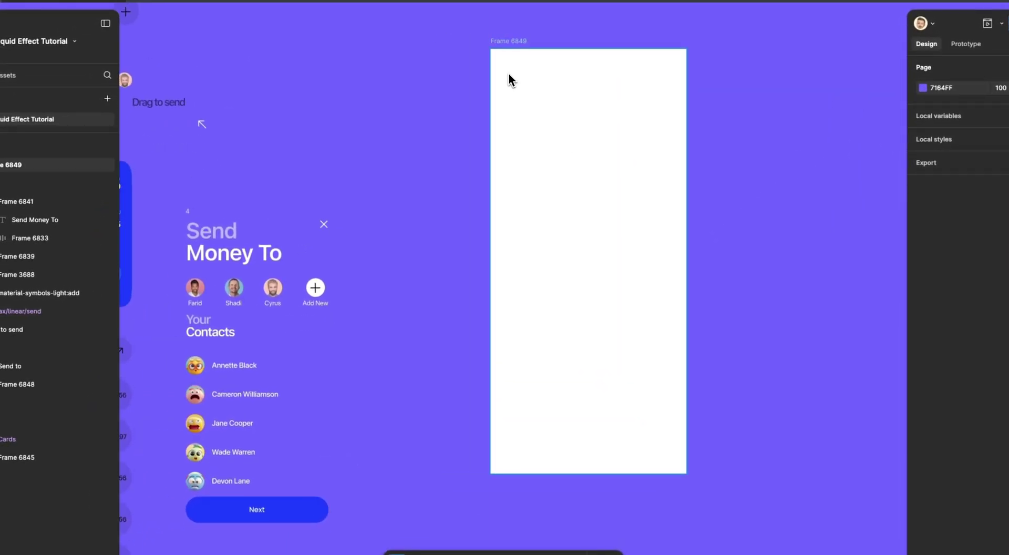
pyautogui.hscroll(3, 501, 135)
pyautogui.scroll(2, 501, 135)
pyautogui.scroll(3, 495, 79)
pyautogui.scroll(2, 495, 76)
pyautogui.moveTo(497, 141); pyautogui.dragTo(462, 157)
pyautogui.press('r')
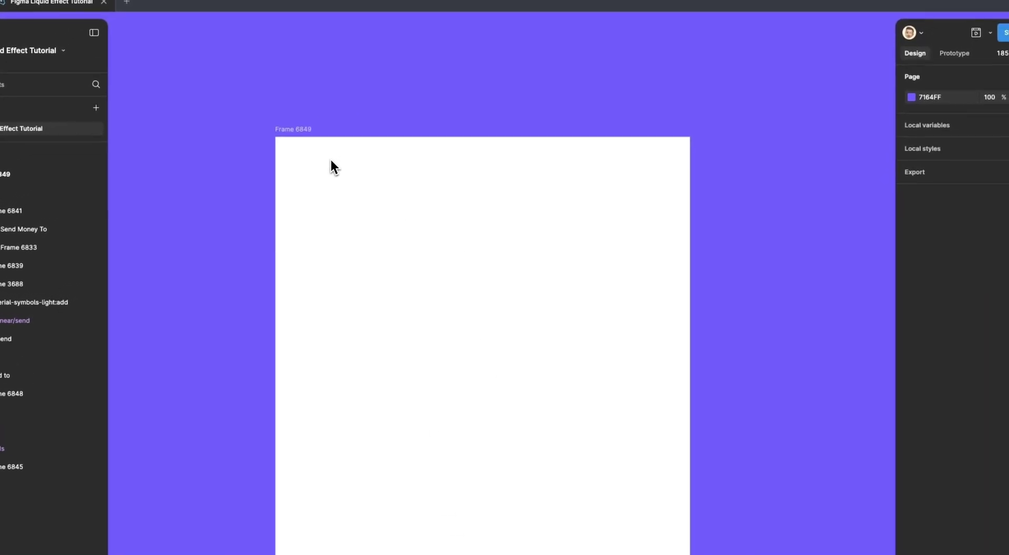
pyautogui.moveTo(342, 142); pyautogui.dragTo(664, 246)
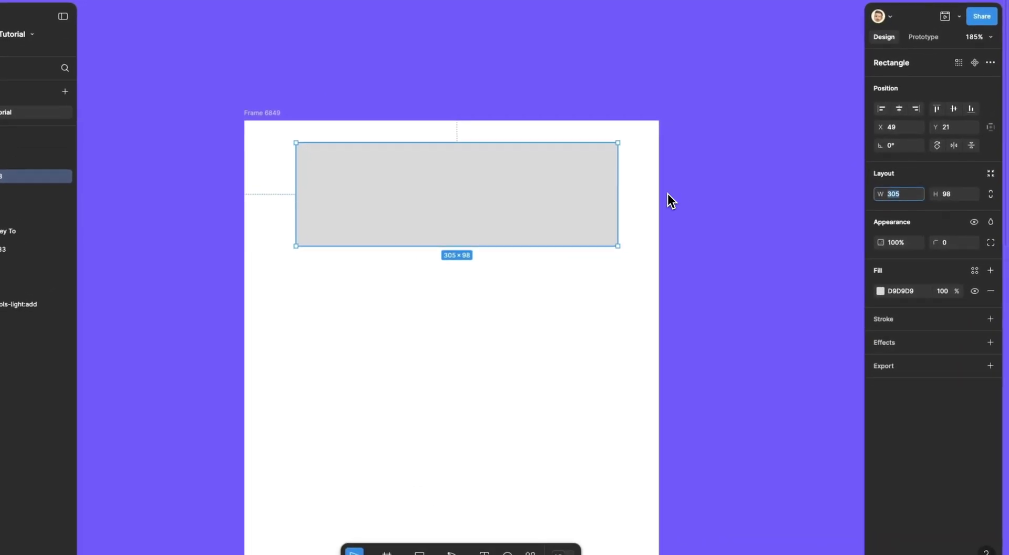
# Step: Set the rectangle's size to 370 × 75 and align it to the horizontal centre and top edge of the frame
pyautogui.write('370')
pyautogui.click(954, 197)
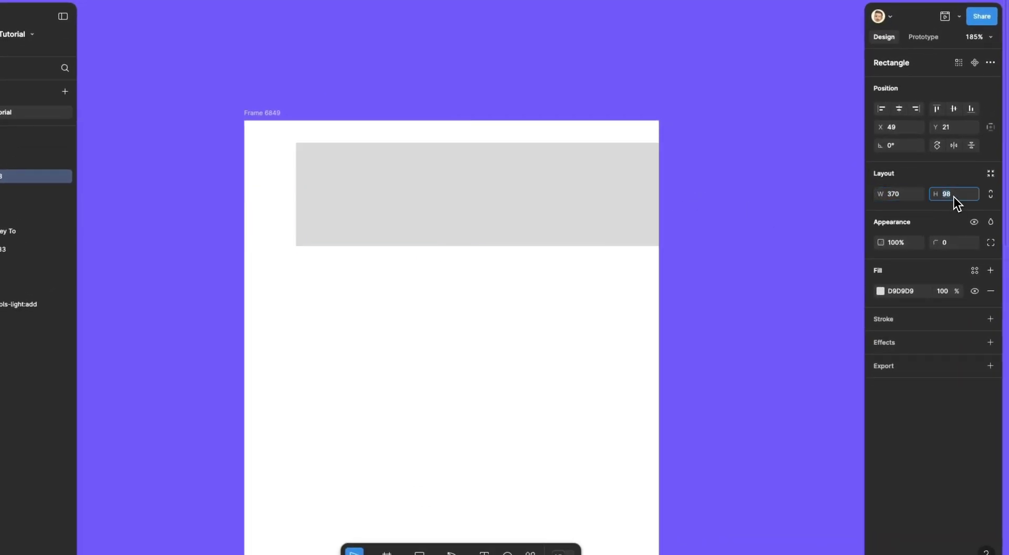
pyautogui.click(937, 109)
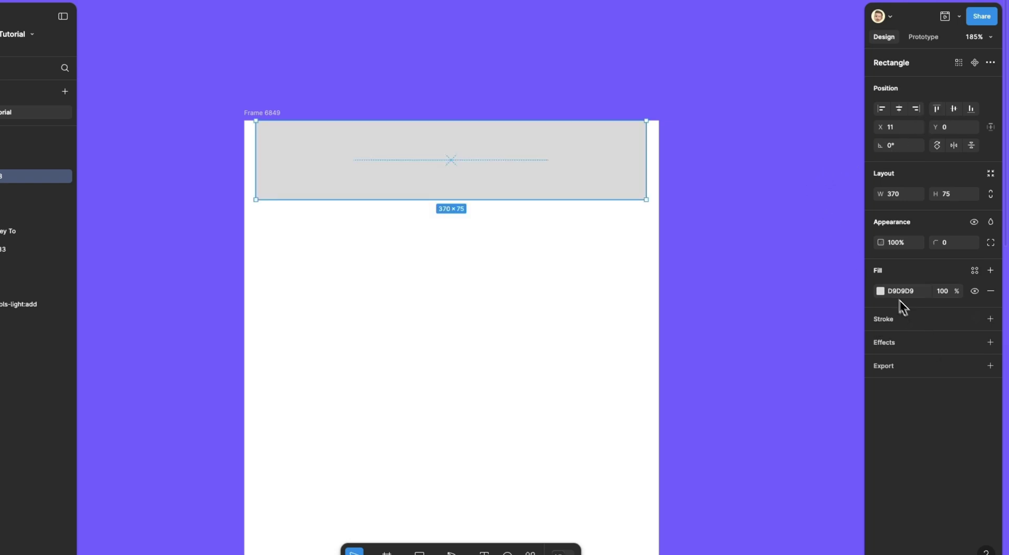
# Step: Fill the rectangle with black 000000 and set its corner radius to 100
pyautogui.click(881, 291)
pyautogui.moveTo(783, 363); pyautogui.dragTo(708, 476)
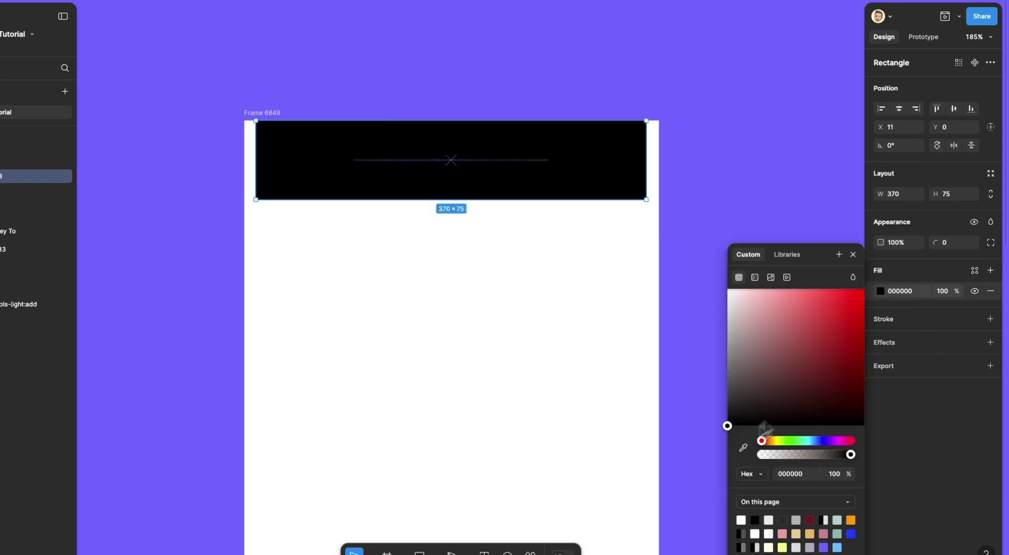
pyautogui.press('Escape')
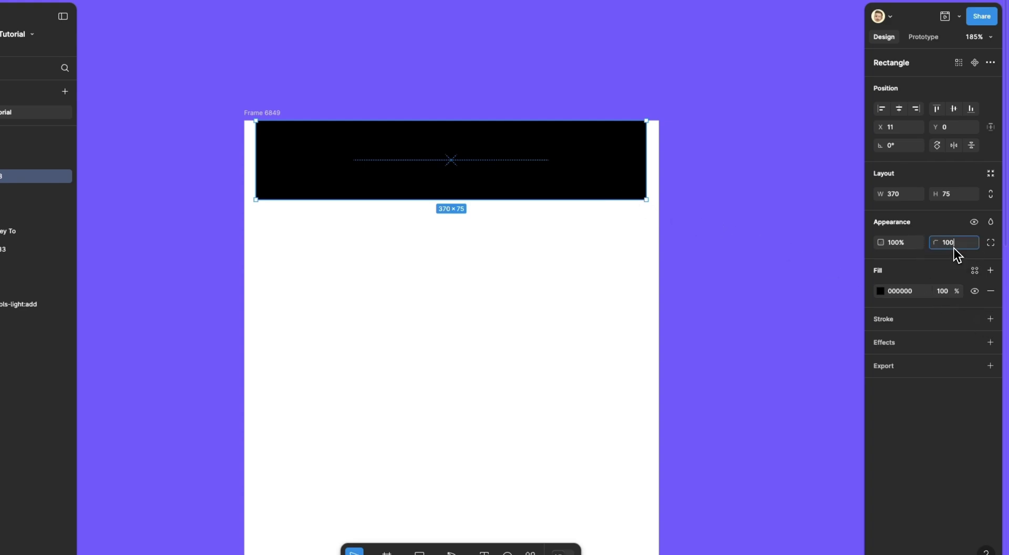
pyautogui.press('Return')
pyautogui.click(990, 243)
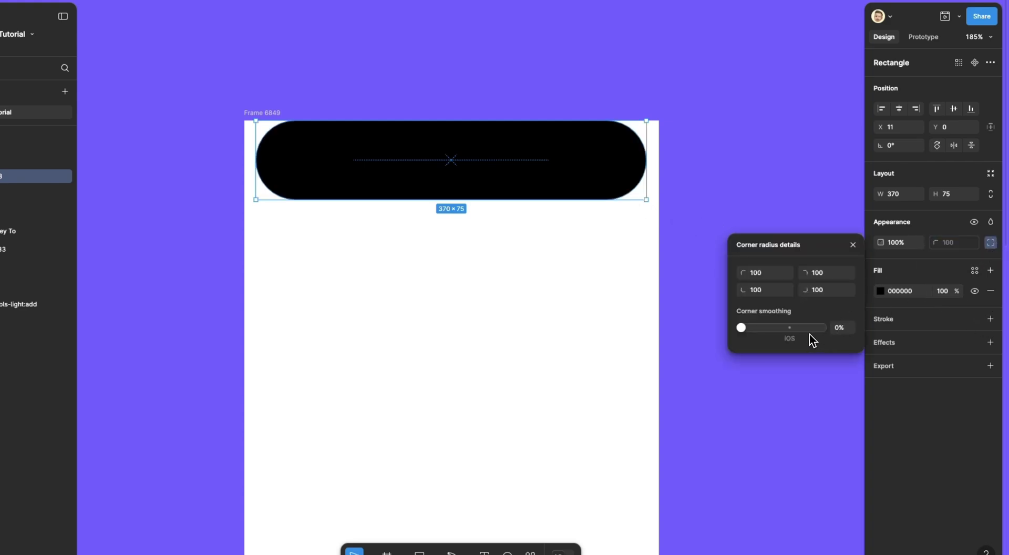
pyautogui.click(837, 217)
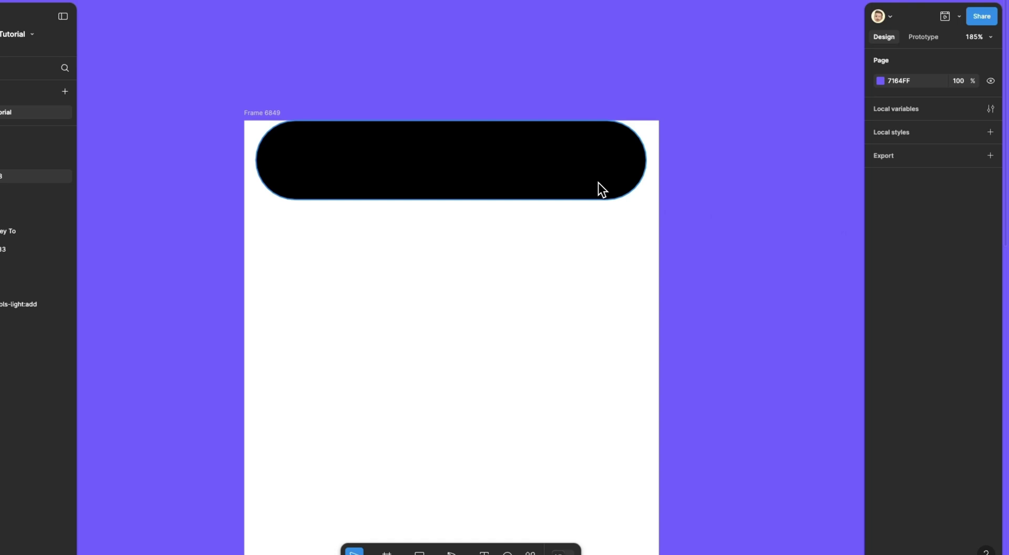
# Step: Add a Layer blur effect with a blur of 25 to the black pill-shaped rectangle
pyautogui.scroll(-1, 531, 259)
pyautogui.hscroll(-1, 410, 284)
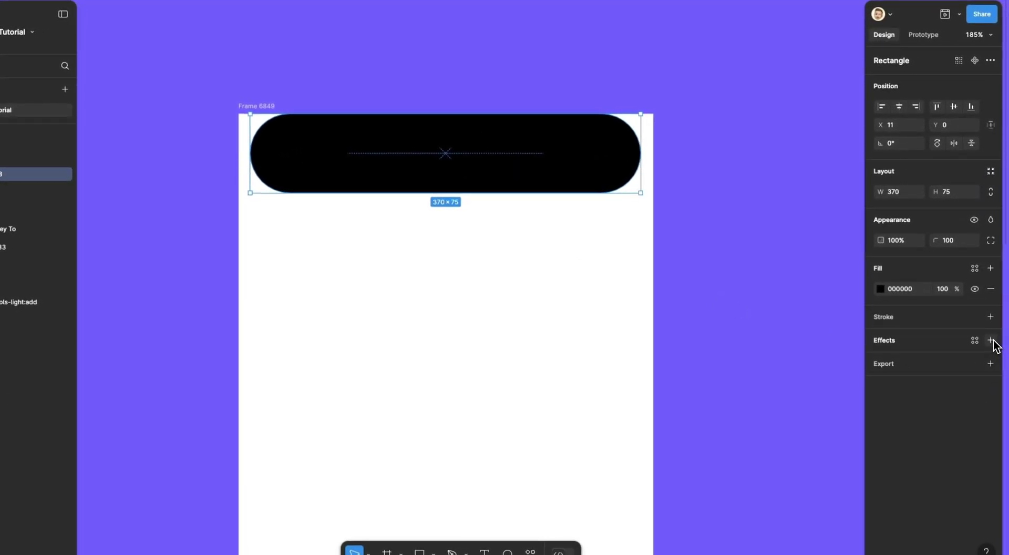
pyautogui.click(942, 375)
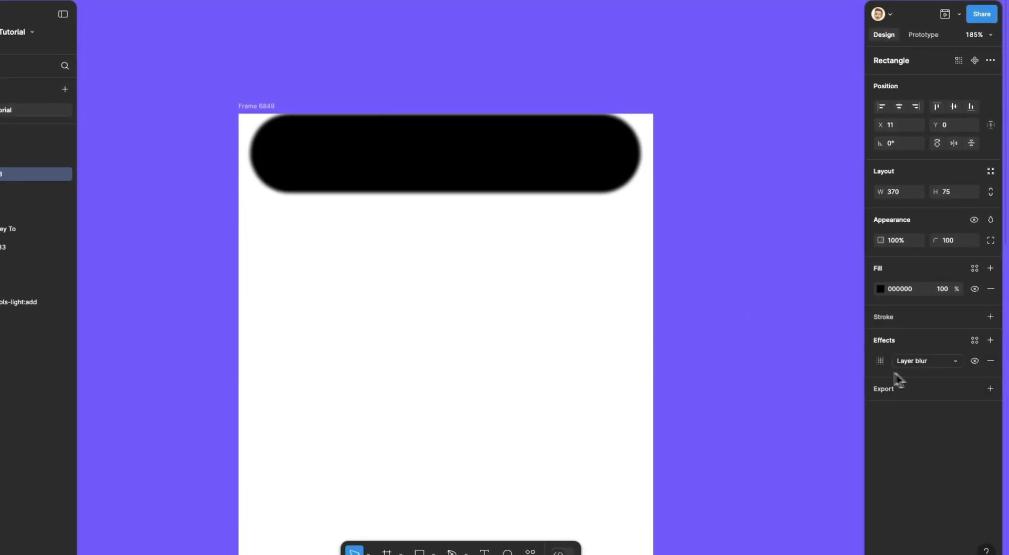
pyautogui.write('20')
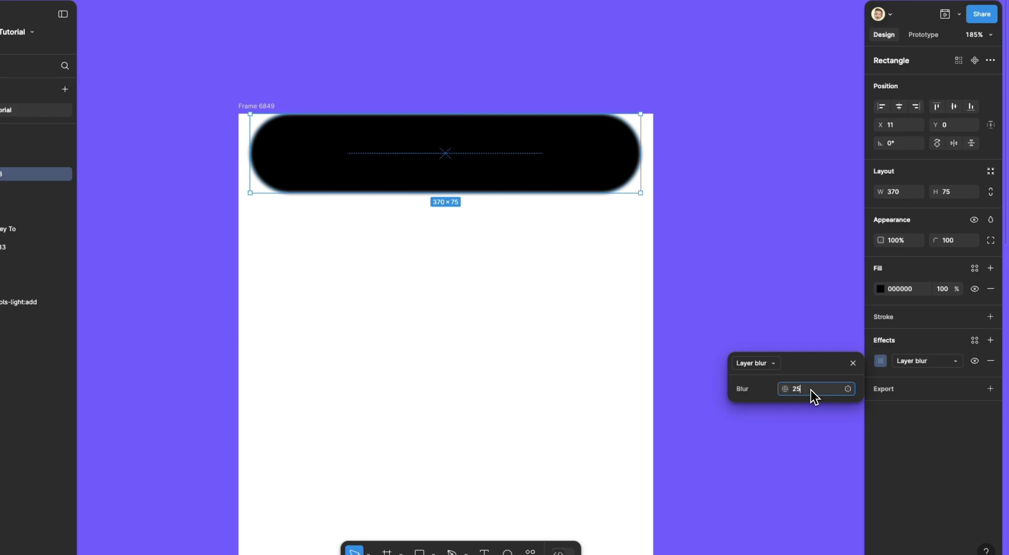
pyautogui.press('Return')
pyautogui.click(681, 237)
pyautogui.scroll(-1, 617, 288)
pyautogui.scroll(-3, 645, 207)
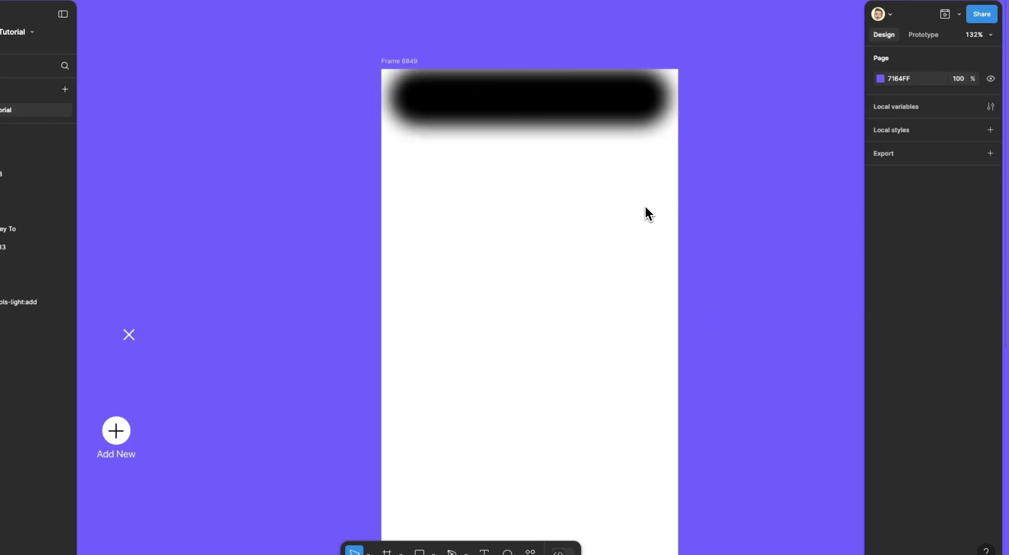
# Step: Cover the whole frame with a 393 × 852 rectangle and set its blend mode to Color dodge
pyautogui.scroll(-1, 555, 241)
pyautogui.scroll(-3, 542, 253)
pyautogui.scroll(-1, 519, 287)
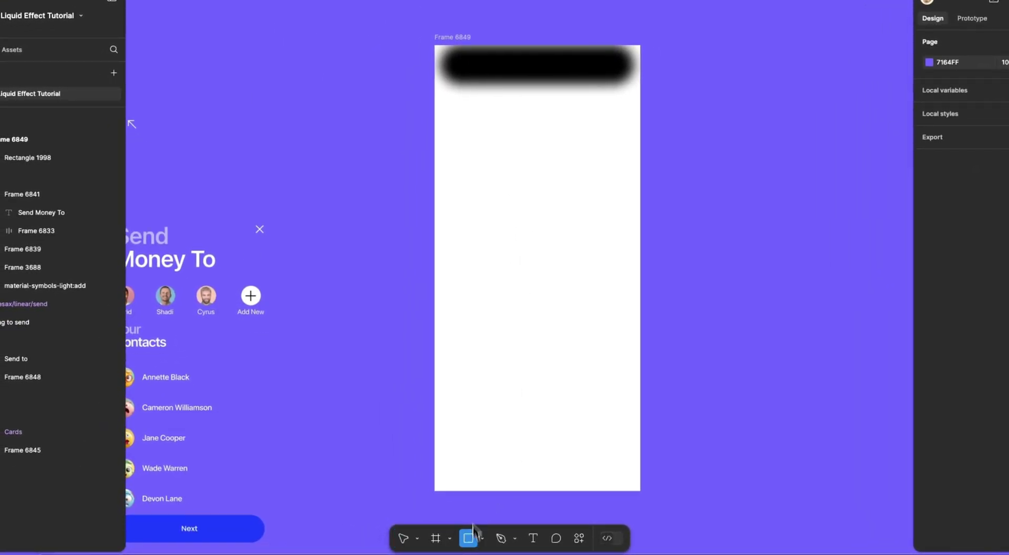
pyautogui.moveTo(435, 45)
pyautogui.mouseDown()
pyautogui.moveTo(631, 476)
pyautogui.moveTo(608, 507)
pyautogui.mouseUp()
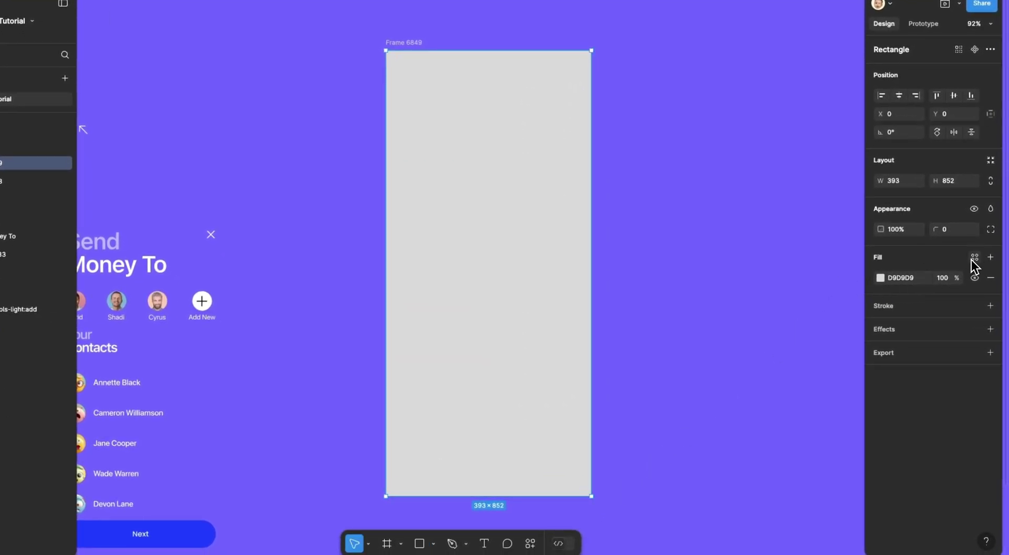
pyautogui.click(992, 211)
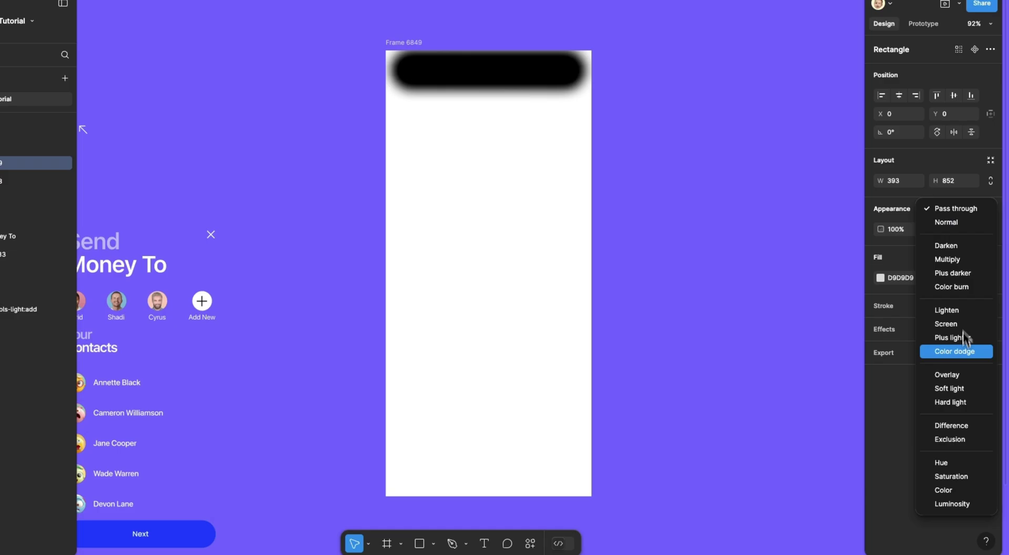
pyautogui.click(966, 352)
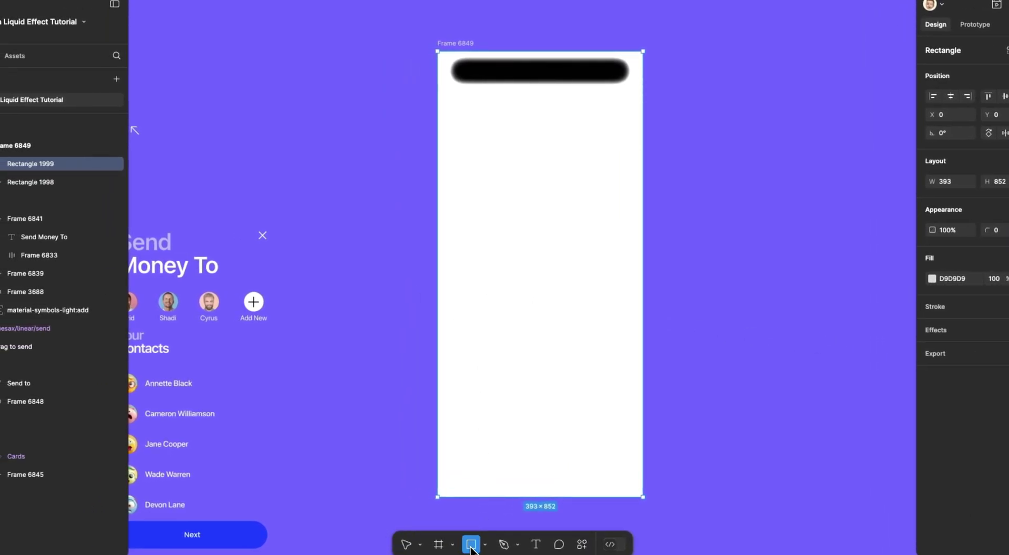
# Step: Draw a second 393 × 852 rectangle over the whole frame and fill it with black 000000
pyautogui.moveTo(438, 51); pyautogui.dragTo(643, 497)
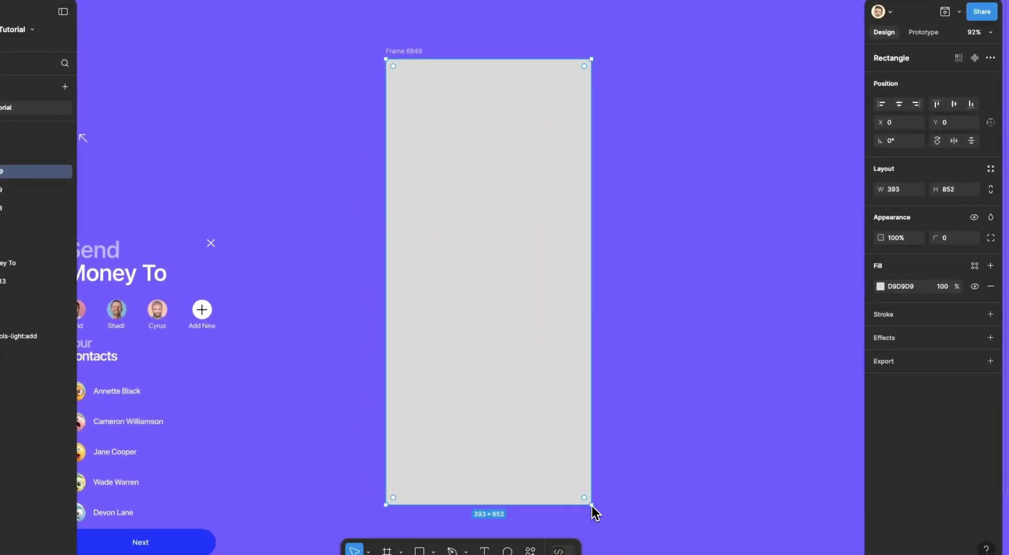
pyautogui.click(881, 286)
pyautogui.moveTo(762, 386); pyautogui.dragTo(713, 467)
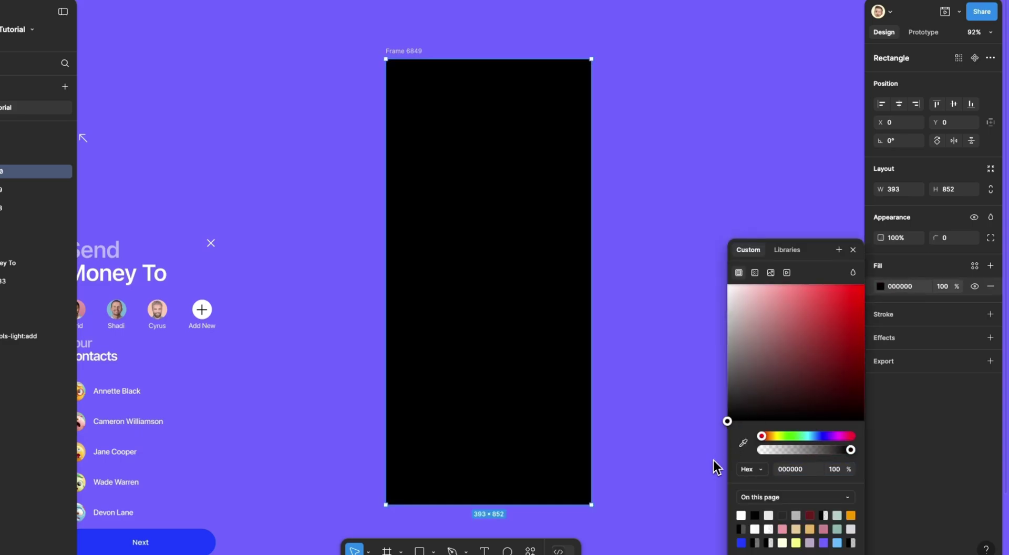
# Step: Set the blend mode of the black full-frame rectangle to Color burn
pyautogui.click(992, 217)
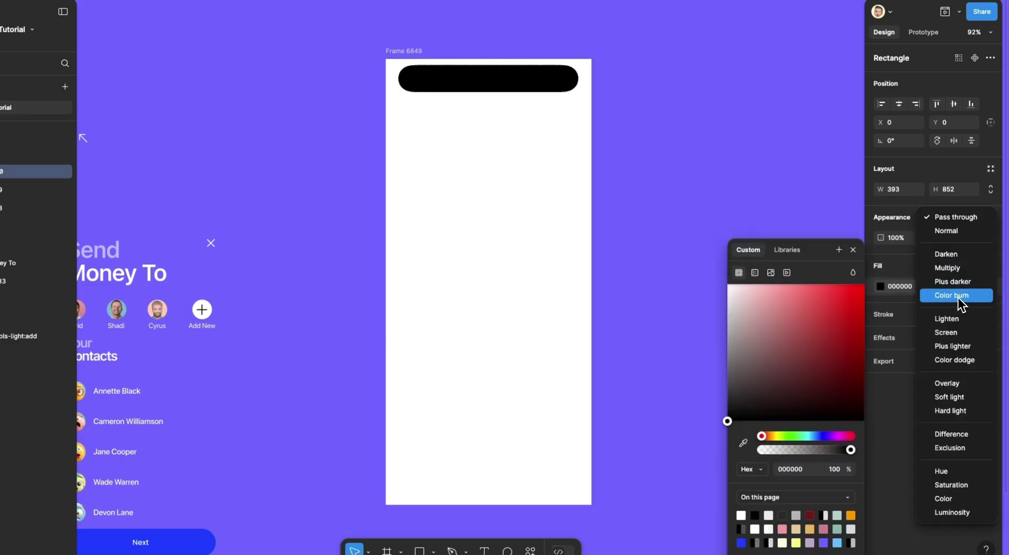
pyautogui.click(951, 296)
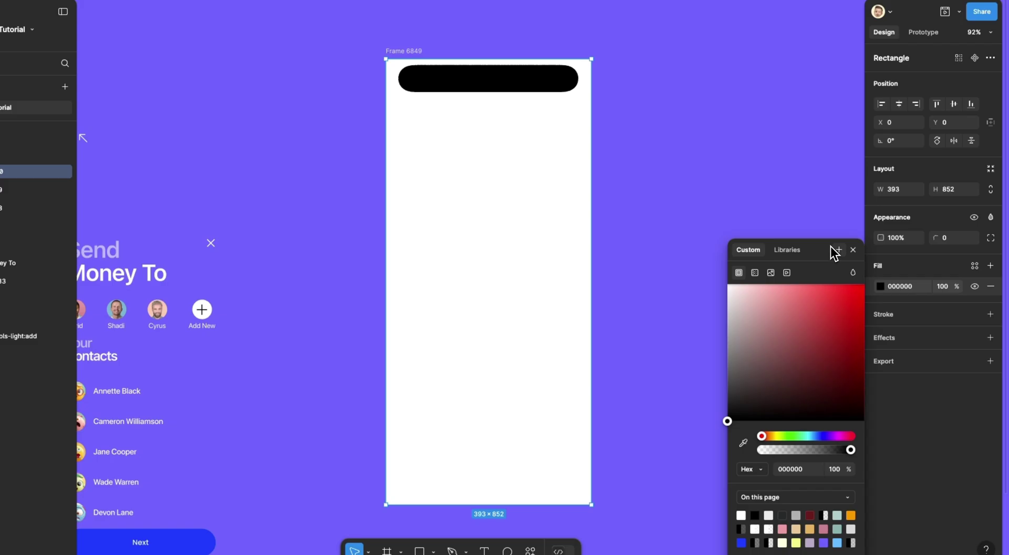
pyautogui.click(853, 250)
pyautogui.click(826, 246)
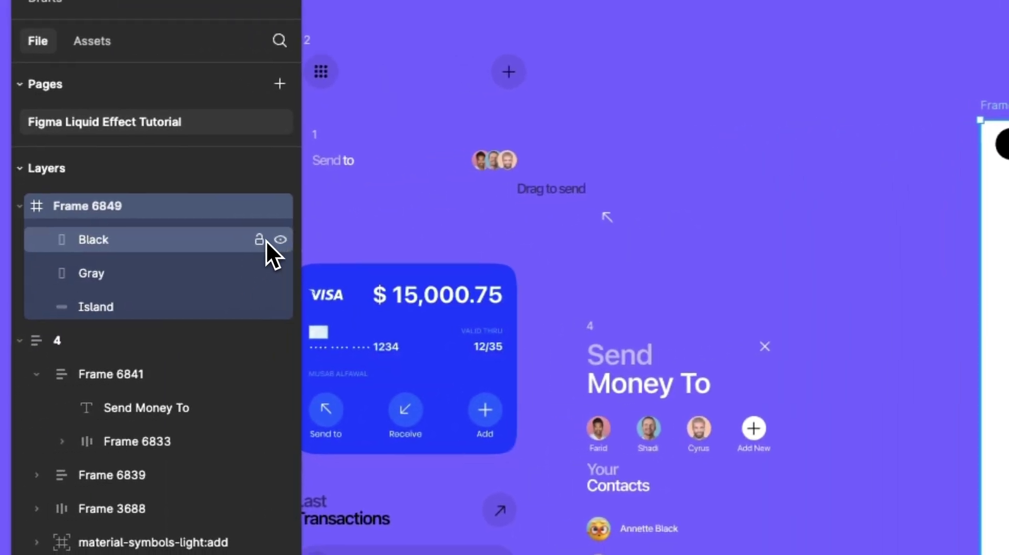
# Step: Lock the Black and Gray layers in the frame
pyautogui.click(261, 240)
pyautogui.click(261, 273)
pyautogui.click(432, 287)
# Step: Duplicate the Island layer and rename the copy Island modal
pyautogui.scroll(5, 357, 260)
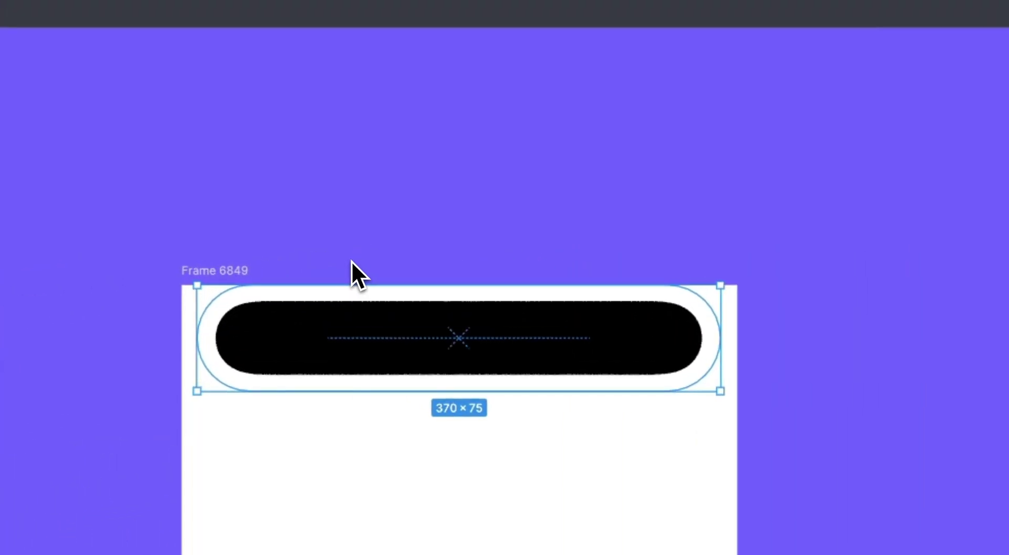
pyautogui.press('super+c')
pyautogui.press('super+v')
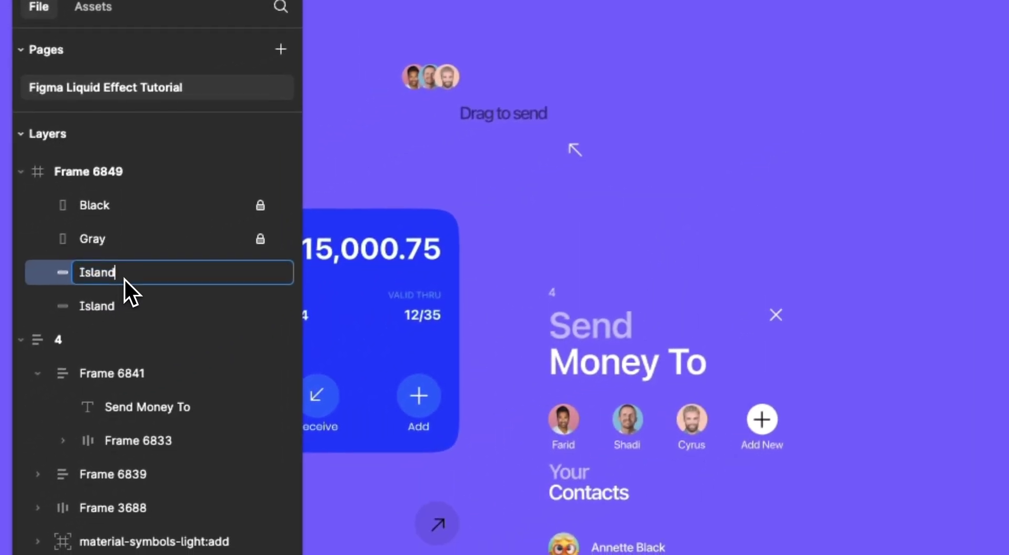
pyautogui.write('modal')
pyautogui.press('Return')
# Step: Place groups 1, 2 and 3 in the frame: Send to content over the island, icon row beneath it, then the card and transactions
pyautogui.click(743, 271)
pyautogui.hscroll(-3, 611, 189)
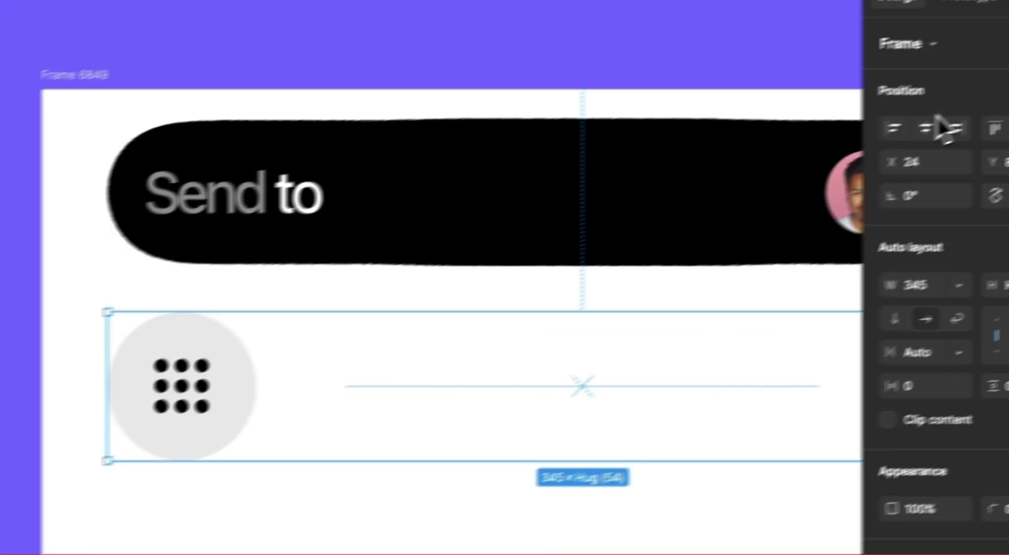
pyautogui.click(809, 90)
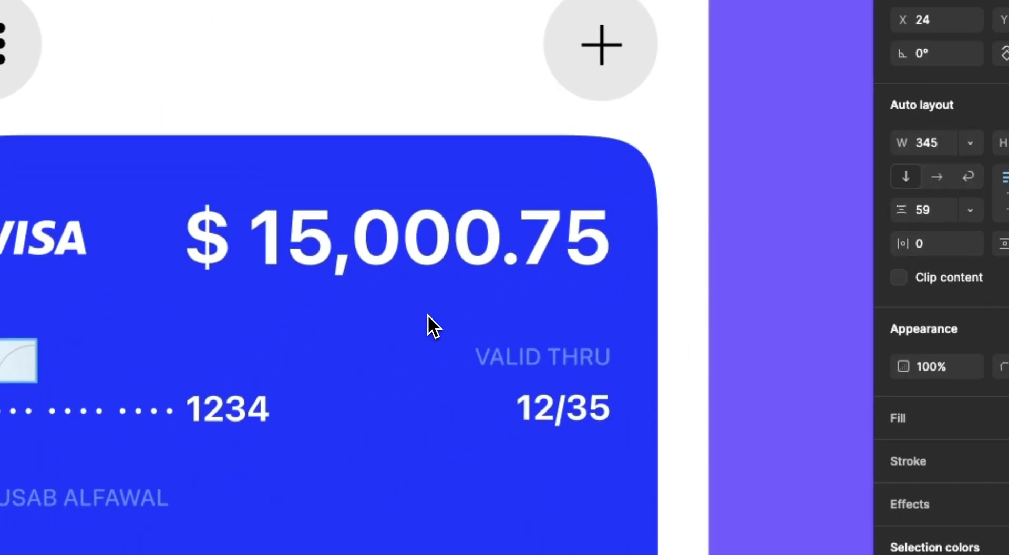
pyautogui.scroll(-5, 384, 330)
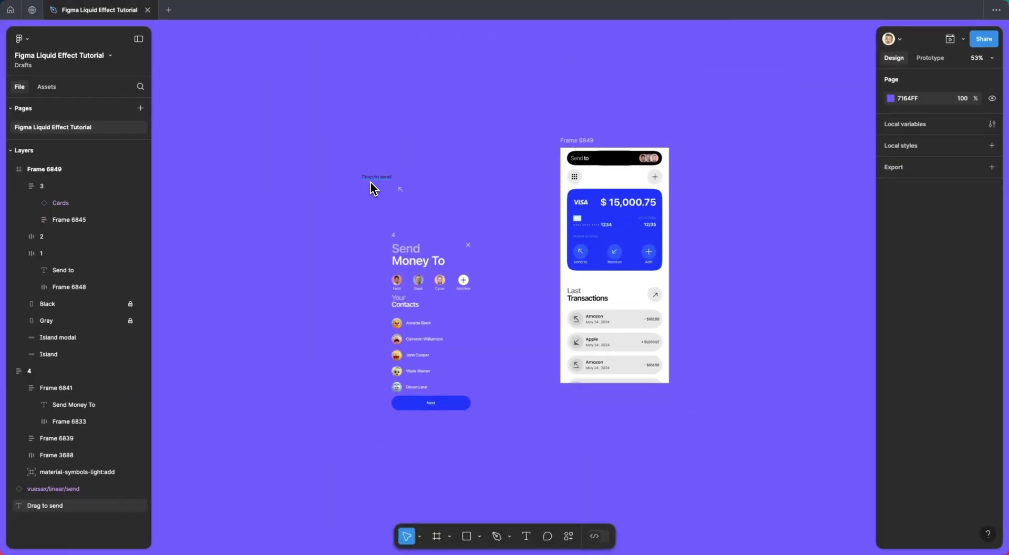
# Step: Place the Drag to send text in Frame 6849 and nudge it up over the lower edge of the island
pyautogui.moveTo(240, 141); pyautogui.dragTo(731, 144)
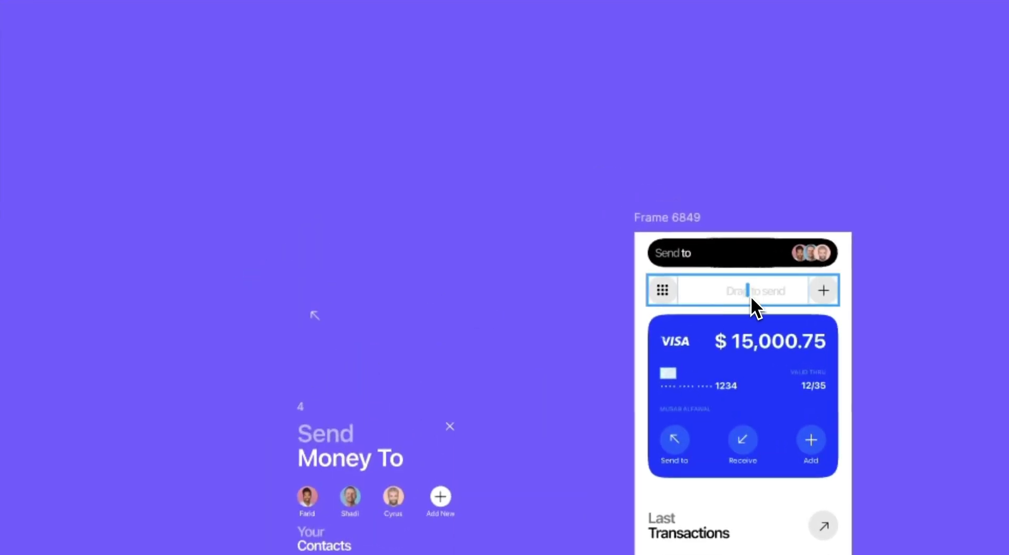
pyautogui.click(919, 116)
pyautogui.hotkey('shift', 'Up')
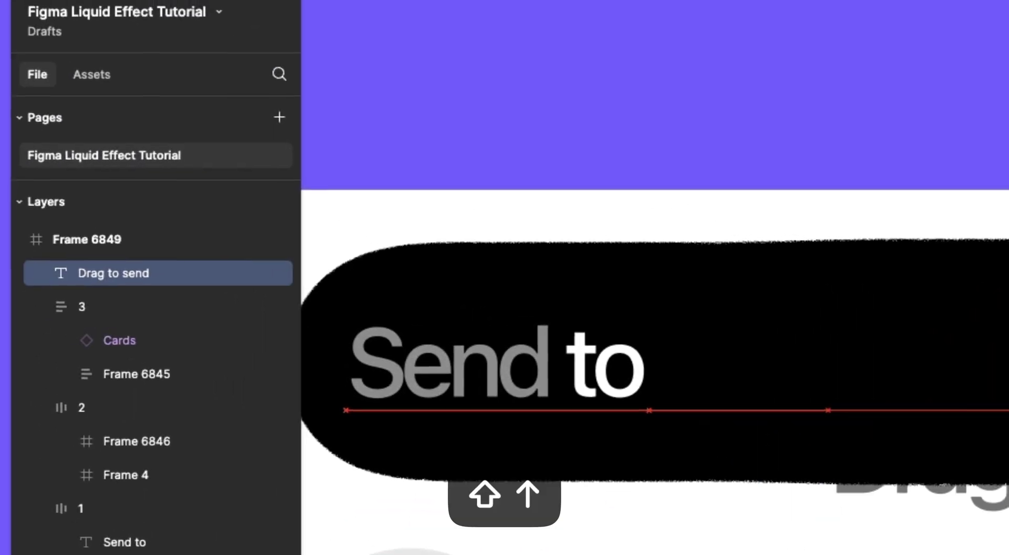
pyautogui.hotkey('shift', 'Up')
pyautogui.scroll(-5, 288, 338)
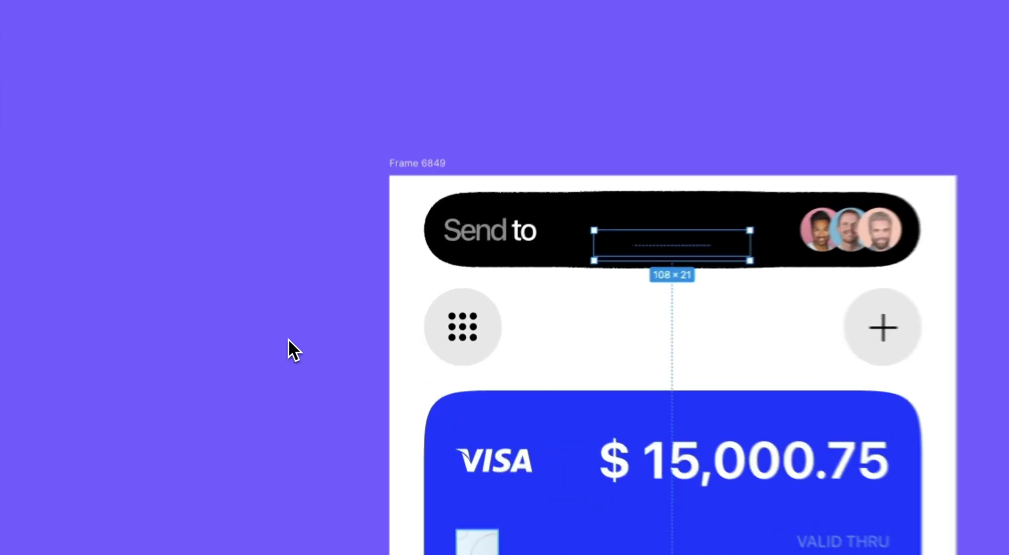
# Step: Move the send arrow icon into the middle of the island in Frame 6849
pyautogui.moveTo(288, 339); pyautogui.dragTo(706, 177)
pyautogui.scroll(5, 231, 275)
pyautogui.hotkey('shift', 'Down')
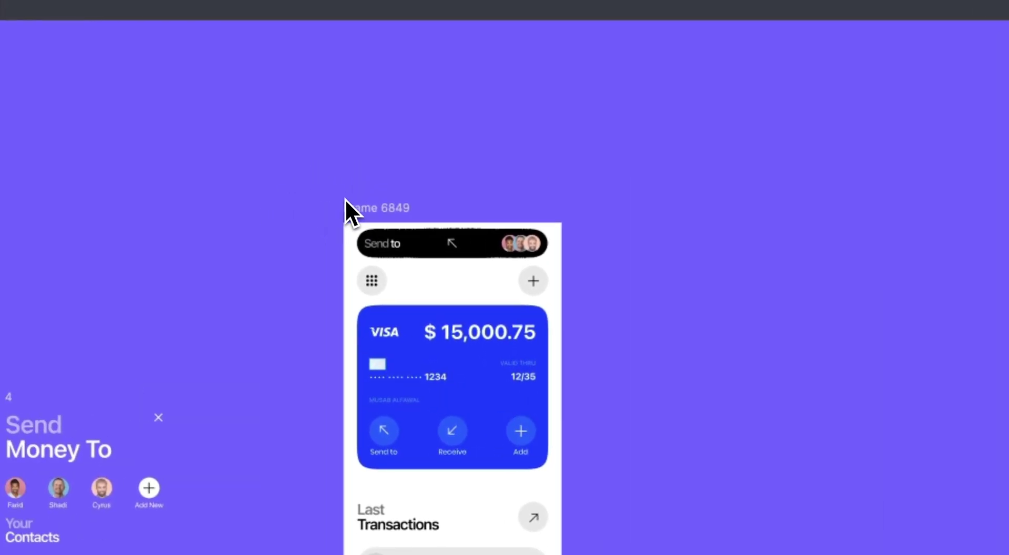
# Step: Duplicate Frame 6849 beside the original
pyautogui.click(359, 208)
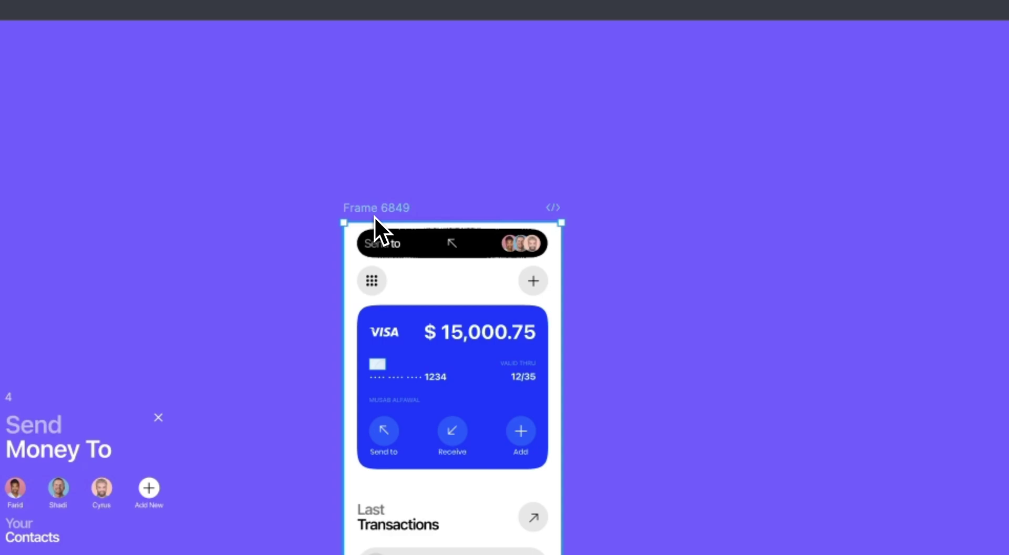
pyautogui.press('super+c')
pyautogui.press('super+v')
# Step: Widen the icon row in Frame 6850 symmetrically to about 511, pushing both round buttons outside the frame
pyautogui.scroll(5, 694, 242)
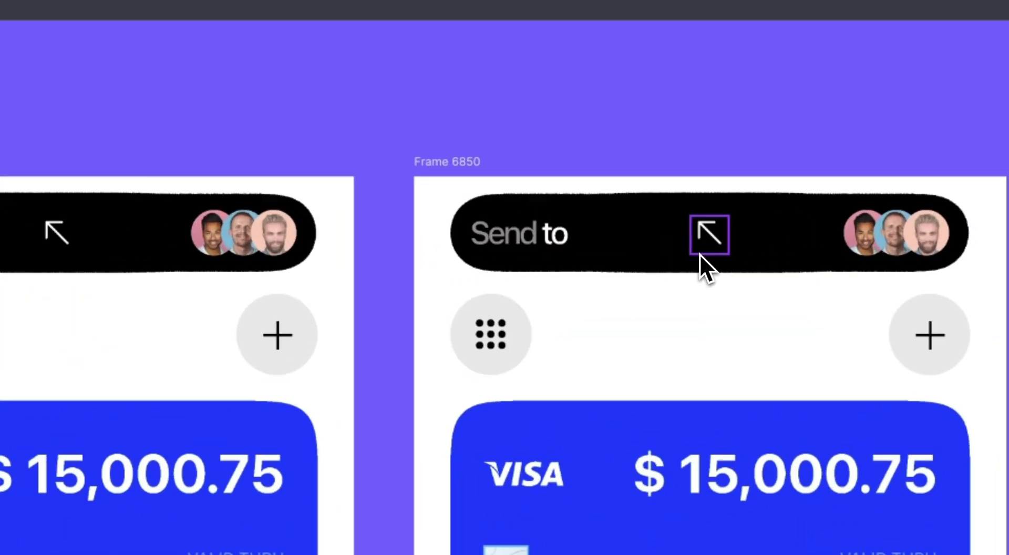
pyautogui.click(462, 346)
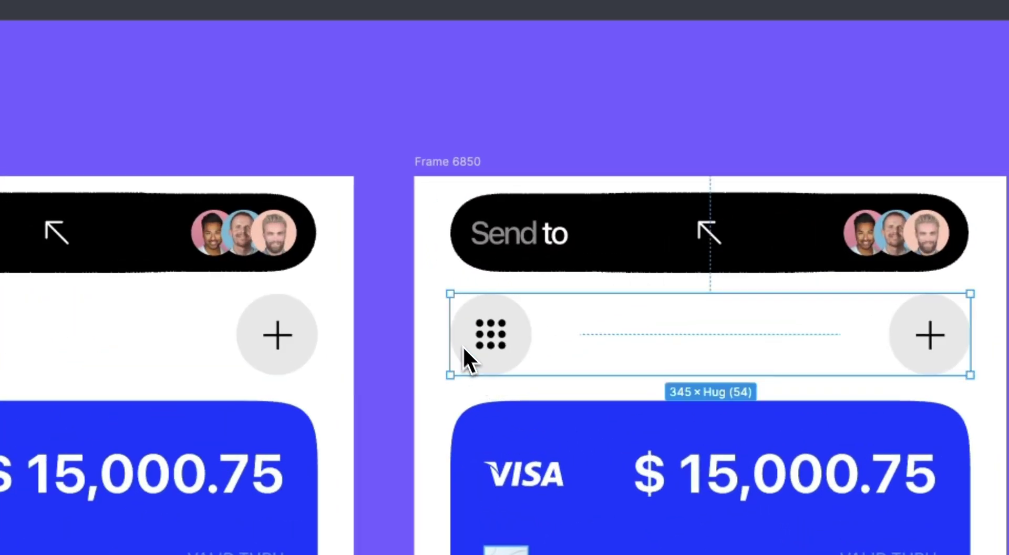
pyautogui.moveTo(448, 334); pyautogui.dragTo(327, 329)
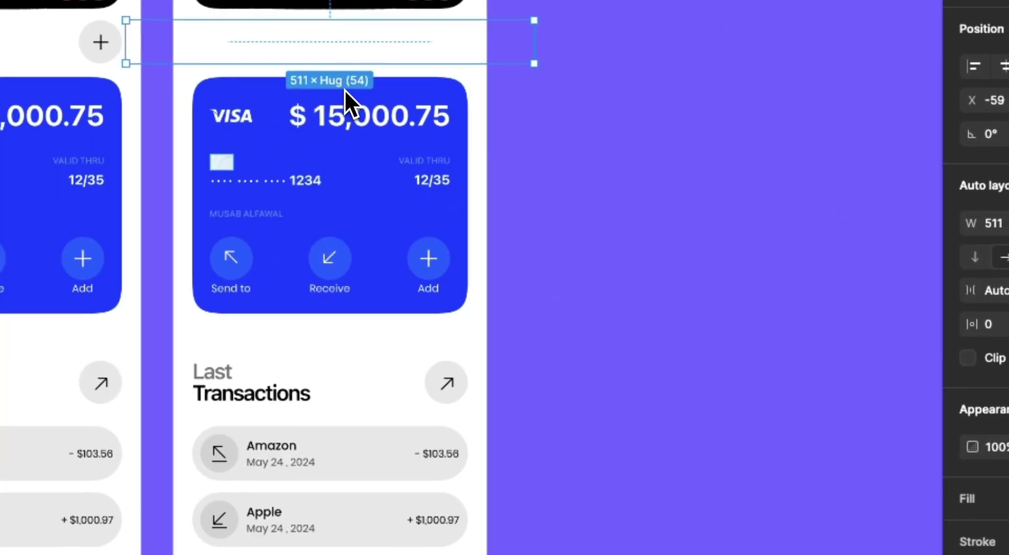
# Step: Move the card and transactions group in Frame 6850 down until it sits entirely below the frame
pyautogui.click(377, 96)
pyautogui.moveTo(376, 96); pyautogui.dragTo(526, 474)
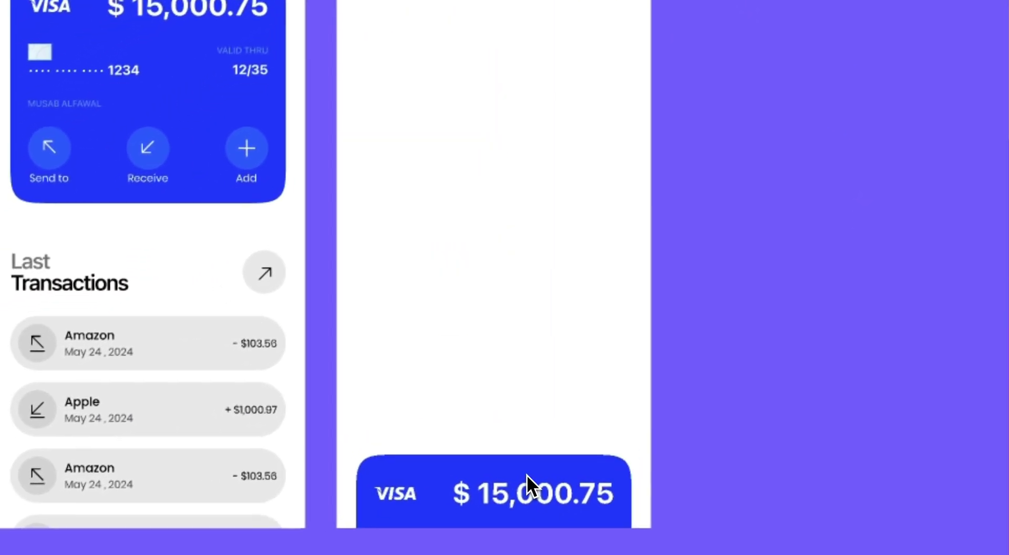
pyautogui.hotkey('shift', 'Down')
pyautogui.hotkey('shift', 'Down')
pyautogui.hotkey('shift', 'Down')
pyautogui.hotkey('shift', 'Down')
pyautogui.hotkey('shift', 'Down')
pyautogui.hotkey('shift', 'Down')
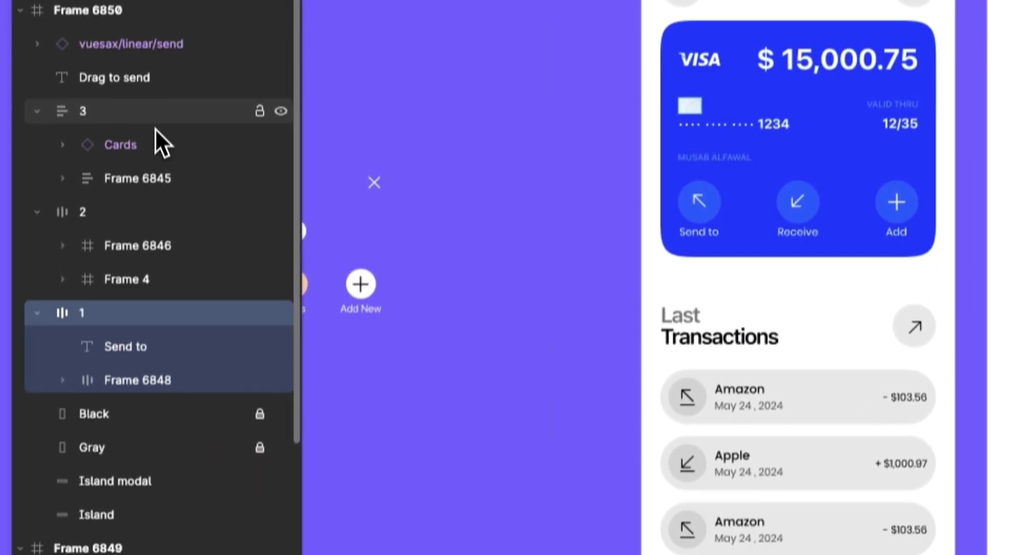
# Step: Centre the Island modal rectangle vertically in Frame 6850 and enlarge it to about 332 × 663
pyautogui.click(141, 446)
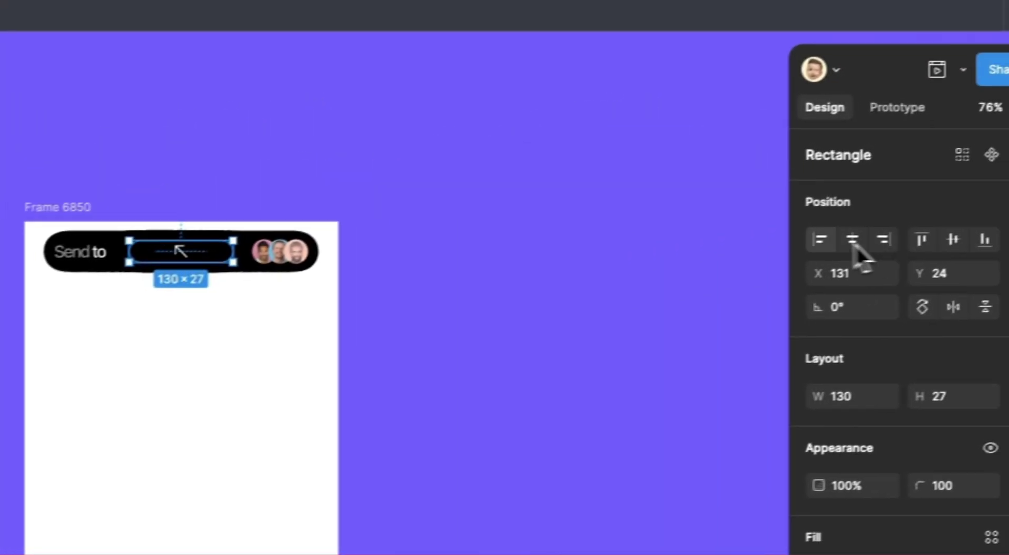
pyautogui.click(953, 240)
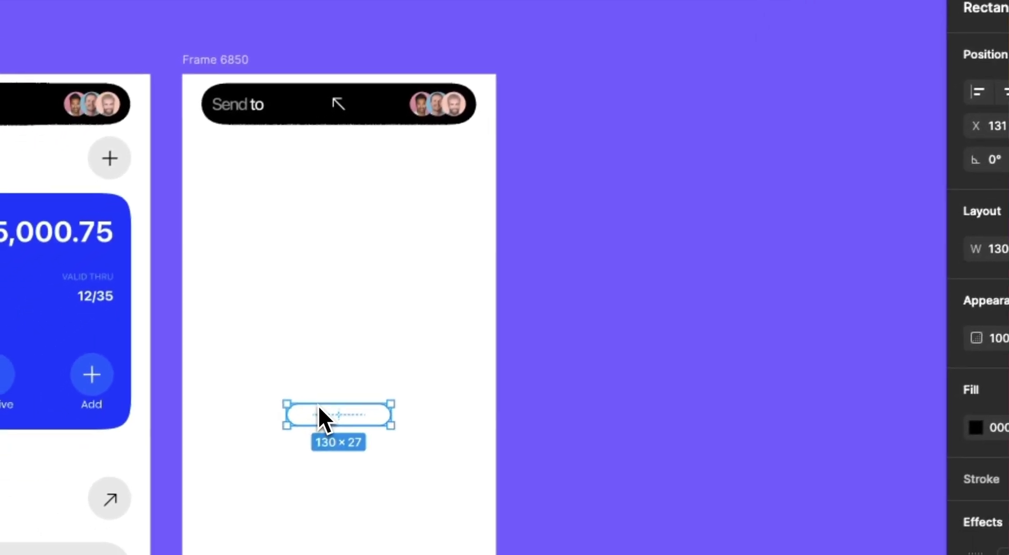
pyautogui.moveTo(319, 408); pyautogui.dragTo(281, 156)
pyautogui.moveTo(396, 210); pyautogui.dragTo(478, 213)
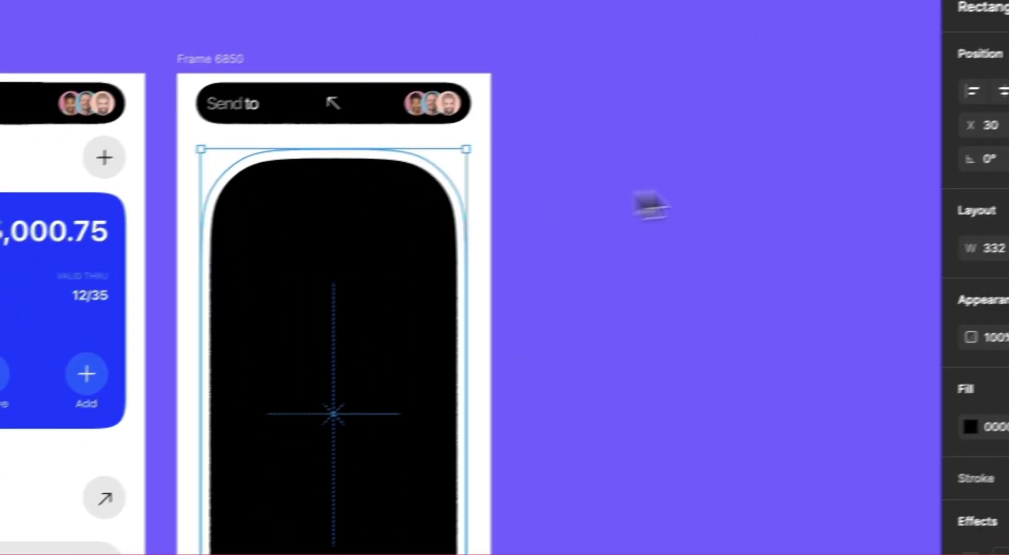
# Step: Set the modal rectangle's width to 370 and centre it horizontally in the frame
pyautogui.click(1001, 247)
pyautogui.write('37')
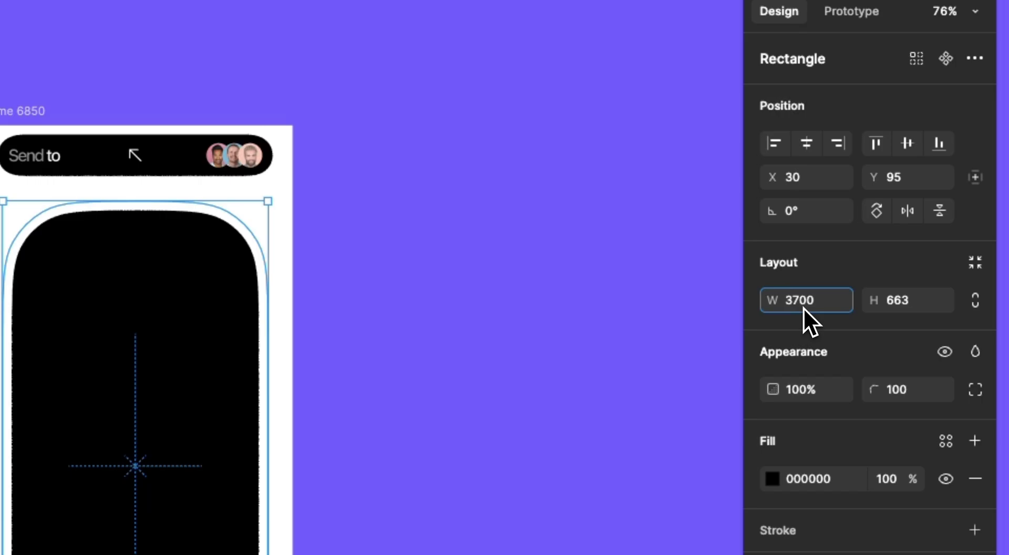
pyautogui.write('00')
pyautogui.press('BackSpace')
pyautogui.press('Return')
pyautogui.click(814, 145)
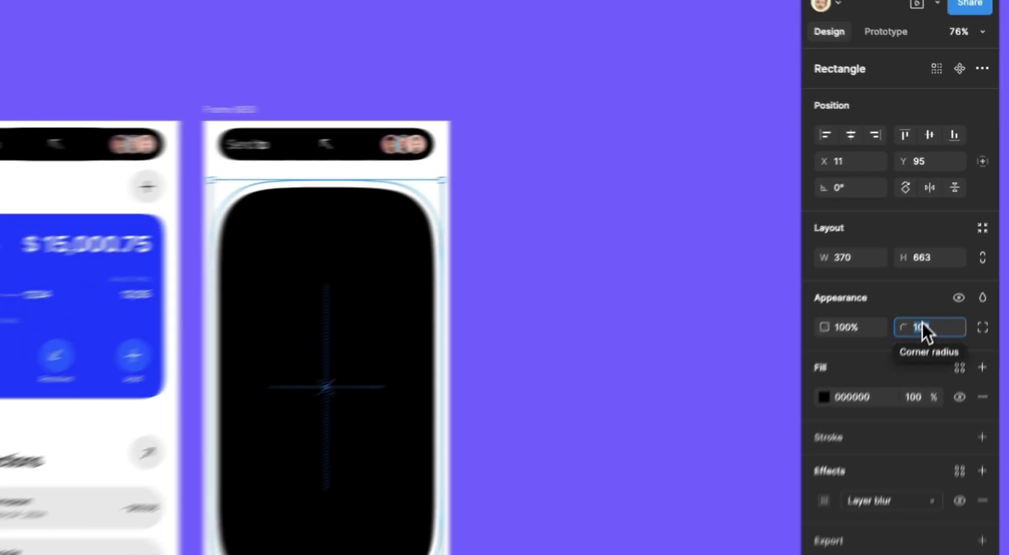
# Step: Set the modal rectangle's corner radius to 48
pyautogui.write('48')
pyautogui.press('Return')
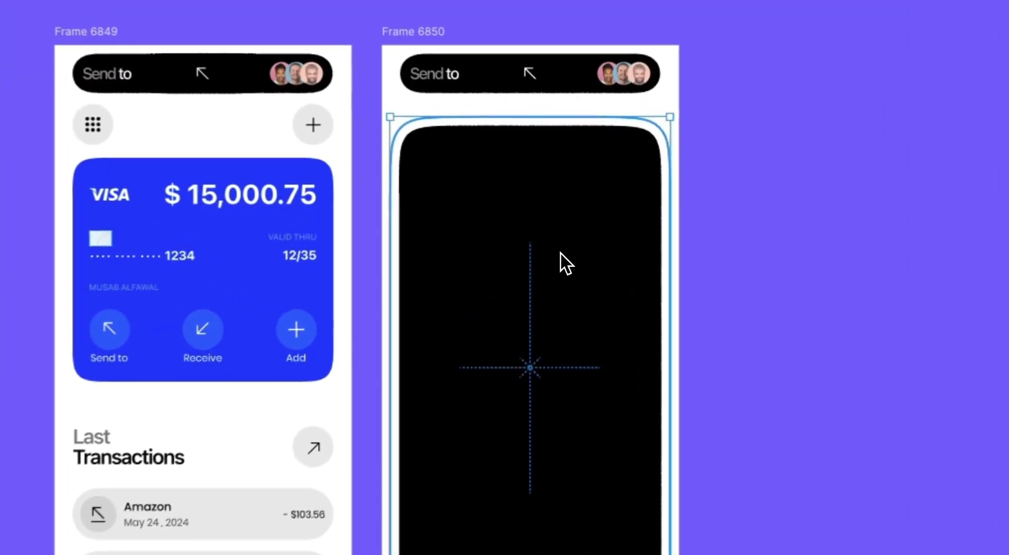
pyautogui.moveTo(588, 225); pyautogui.dragTo(587, 220)
pyautogui.click(663, 206)
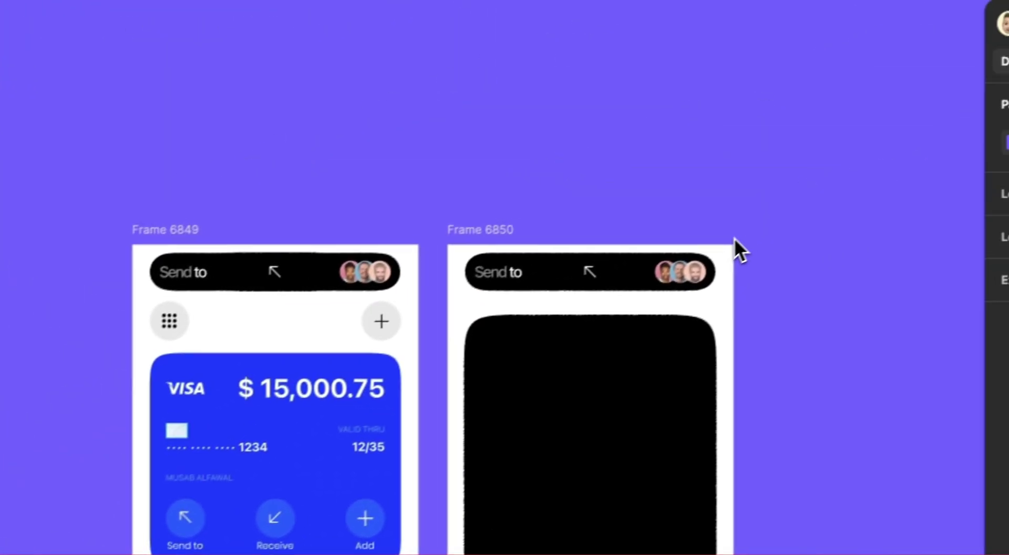
# Step: Centre the send arrow icon vertically in Frame 6850 and set its opacity to 0%
pyautogui.scroll(5, 598, 269)
pyautogui.click(581, 284)
pyautogui.hscroll(4, 526, 252)
pyautogui.scroll(-3, 296, 175)
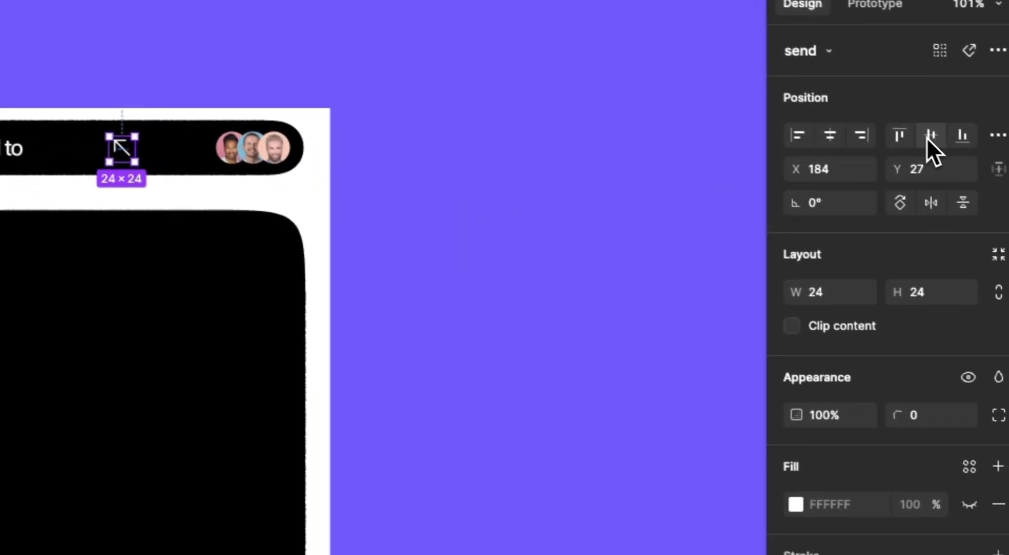
pyautogui.click(928, 138)
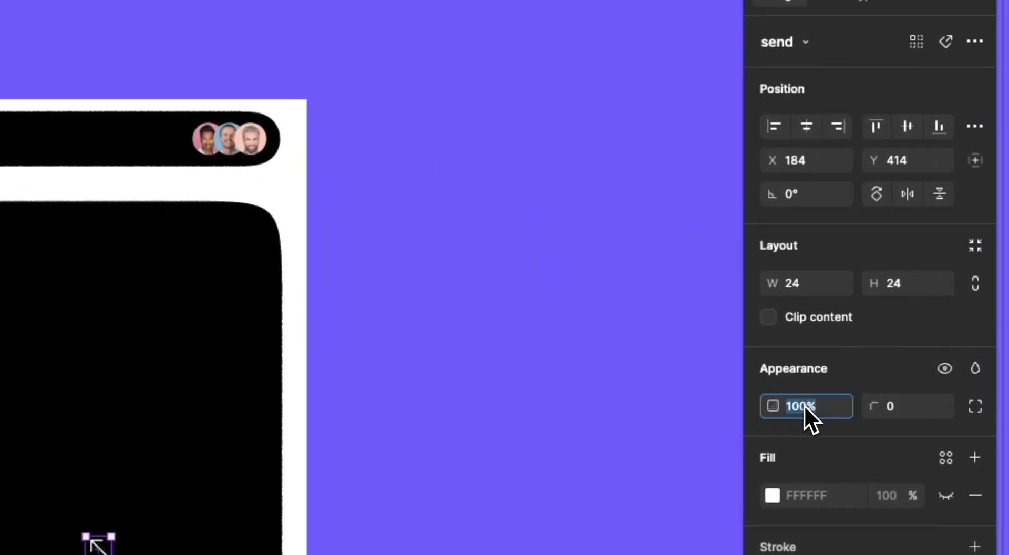
pyautogui.write('0')
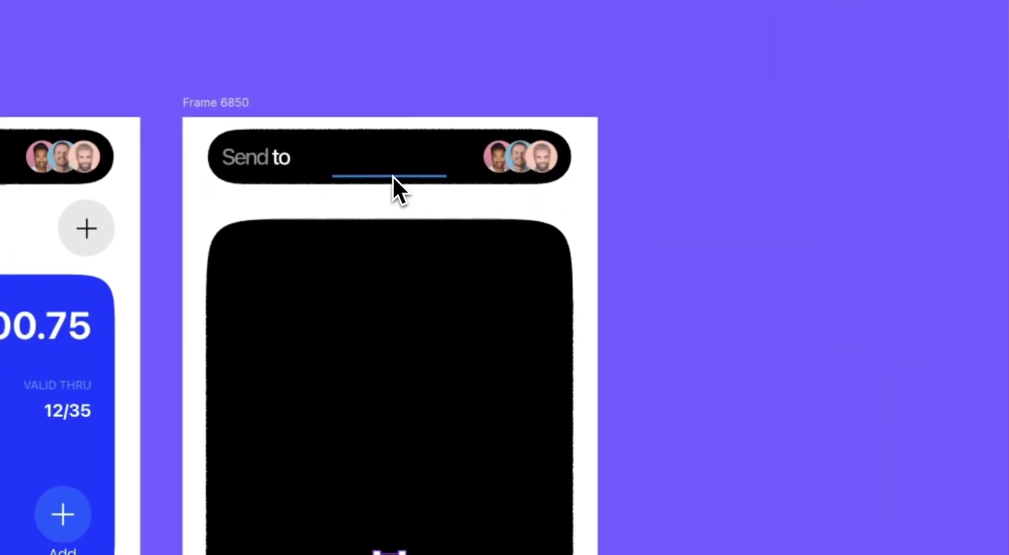
# Step: Move the Drag to send text in Frame 6850 down from the island onto the black modal
pyautogui.click(399, 181)
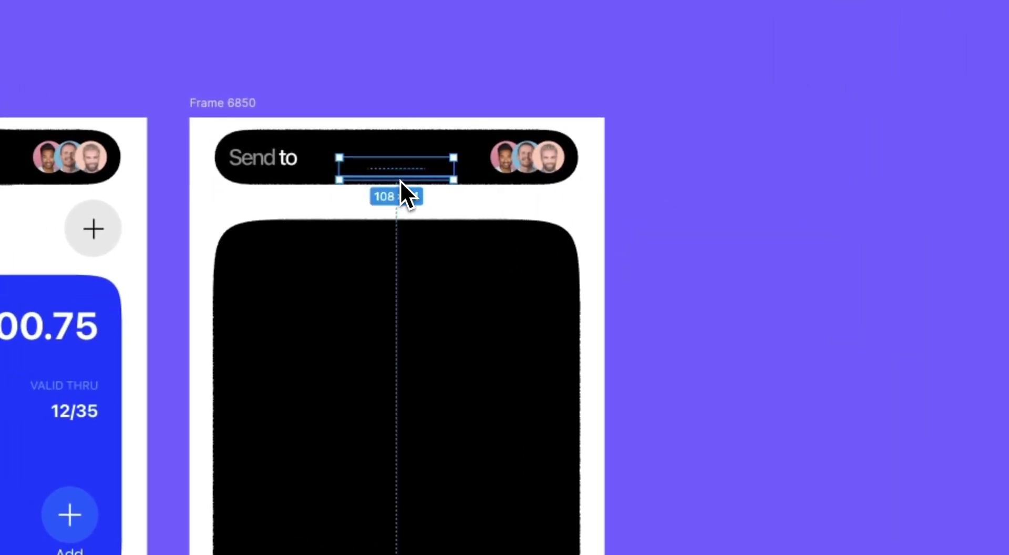
pyautogui.scroll(-2, 415, 163)
pyautogui.scroll(-3, 431, 143)
pyautogui.moveTo(446, 113); pyautogui.dragTo(439, 427)
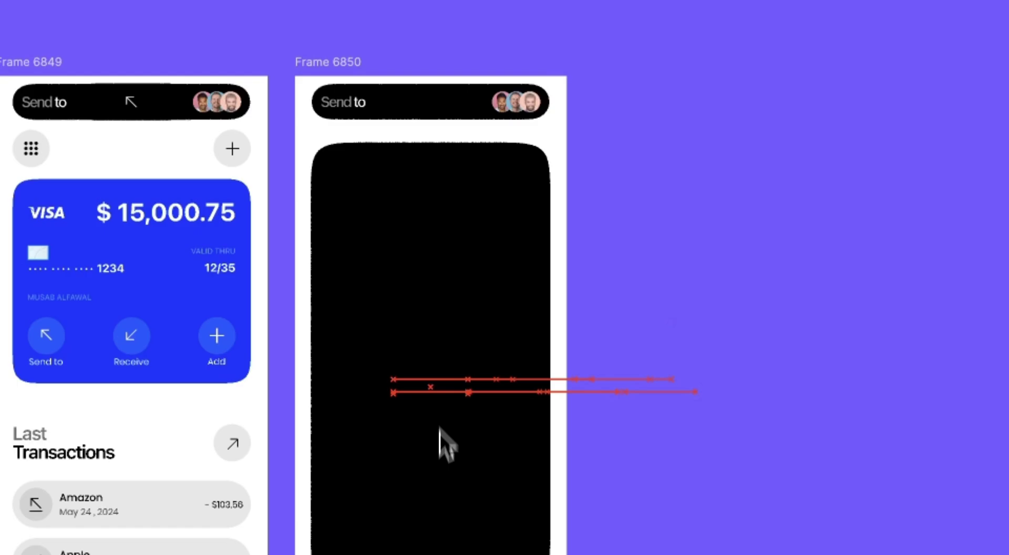
pyautogui.click(499, 467)
pyautogui.hotkey('shift', 'Down')
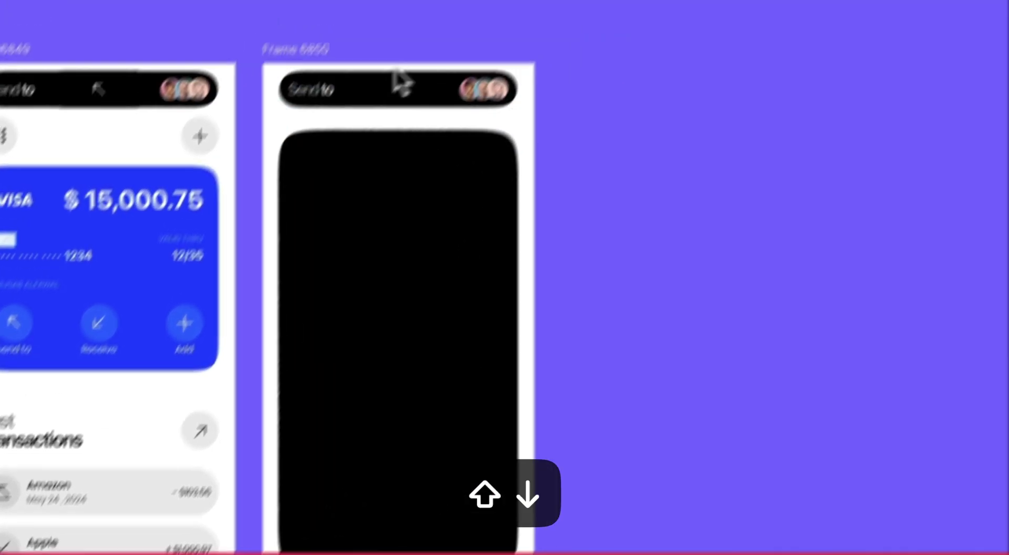
# Step: Hide the Send to text in Frame 6850 and shrink the island to a short centred pill around the avatars
pyautogui.scroll(5, 397, 74)
pyautogui.click(261, 239)
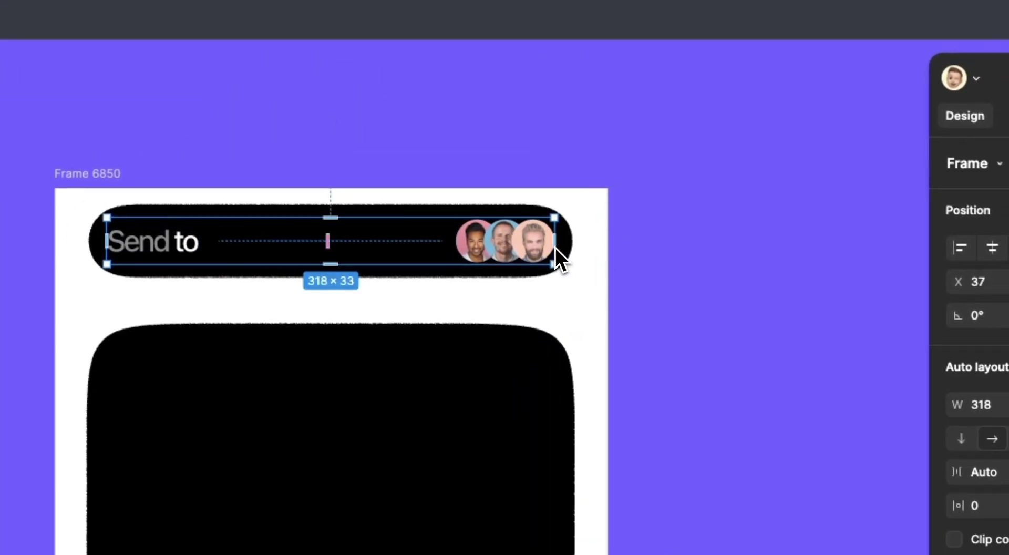
pyautogui.click(469, 247)
pyautogui.moveTo(590, 234); pyautogui.dragTo(425, 237)
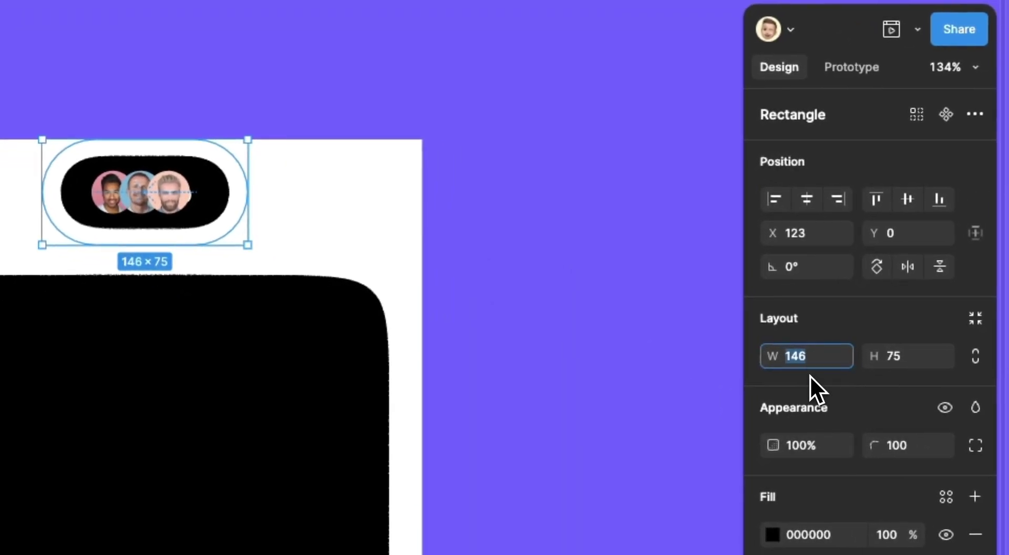
pyautogui.click(365, 135)
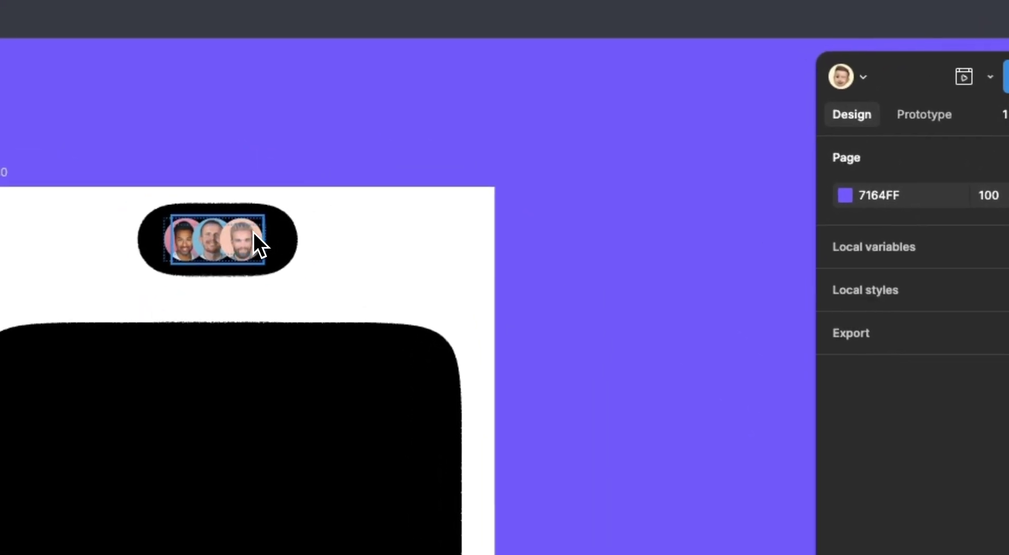
pyautogui.click(181, 194)
pyautogui.click(289, 146)
# Step: Place group 4 with the Send Money To content on the black modal, centred horizontally with its heading near the modal's top
pyautogui.scroll(-6, 288, 146)
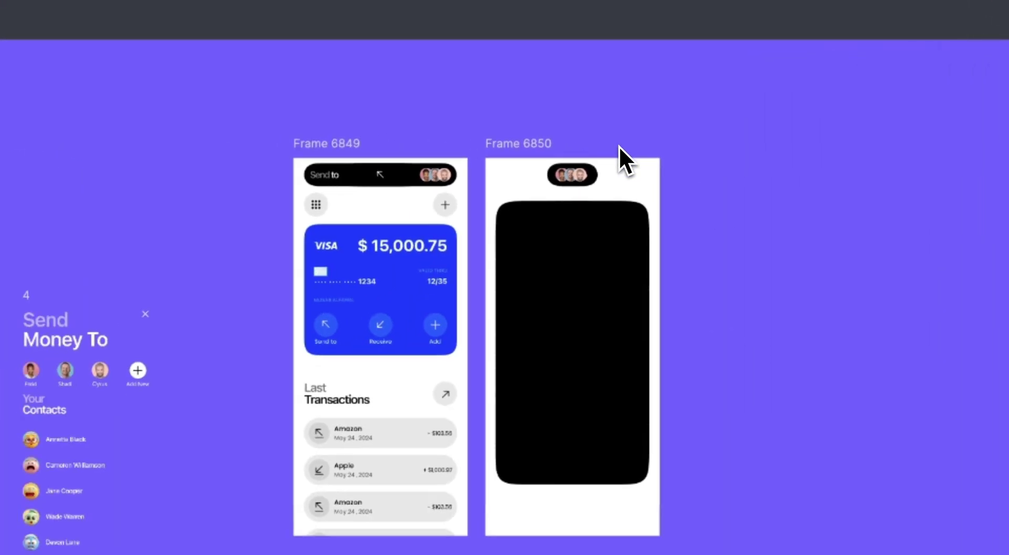
pyautogui.scroll(1, 406, 154)
pyautogui.scroll(3, 230, 176)
pyautogui.scroll(-1, 567, 260)
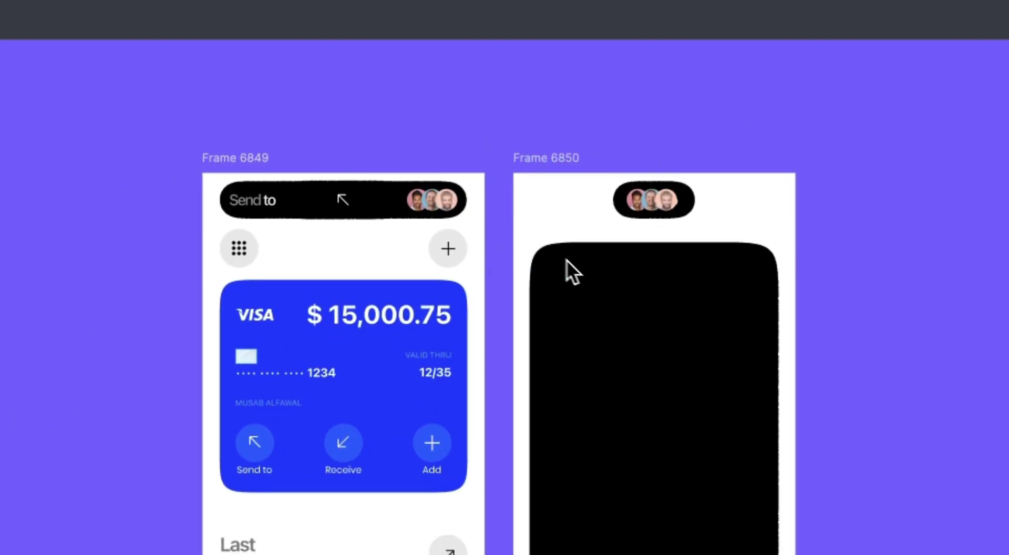
pyautogui.hscroll(-6, 566, 260)
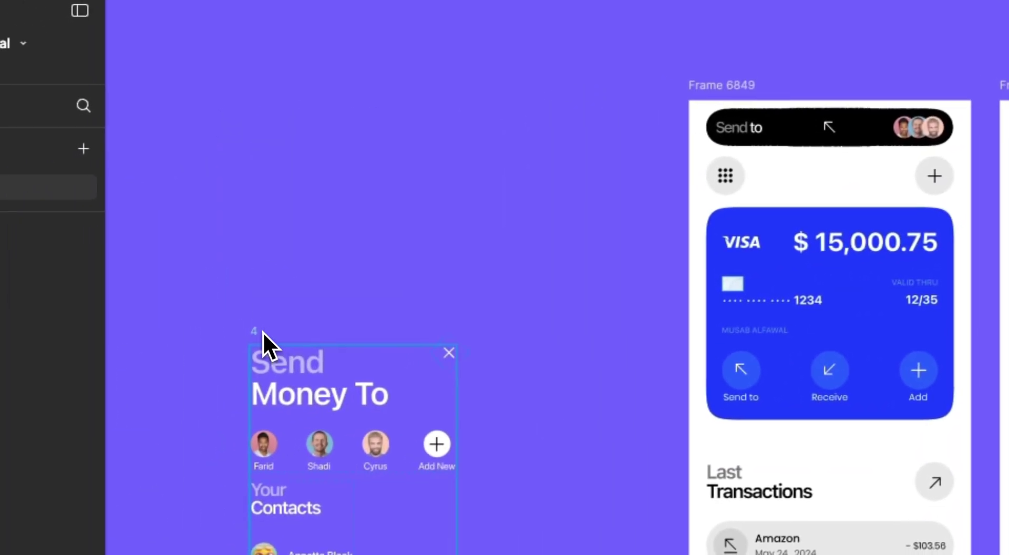
pyautogui.moveTo(263, 332); pyautogui.dragTo(580, 249)
pyautogui.click(821, 119)
pyautogui.scroll(5, 372, 176)
pyautogui.scroll(-2, 365, 221)
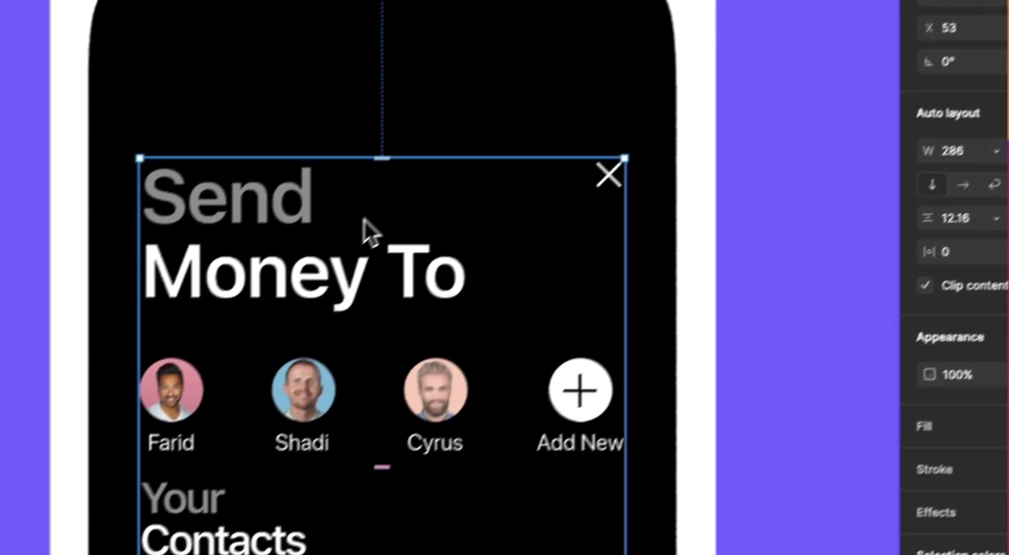
pyautogui.moveTo(457, 226); pyautogui.dragTo(459, 115)
pyautogui.scroll(-5, 459, 114)
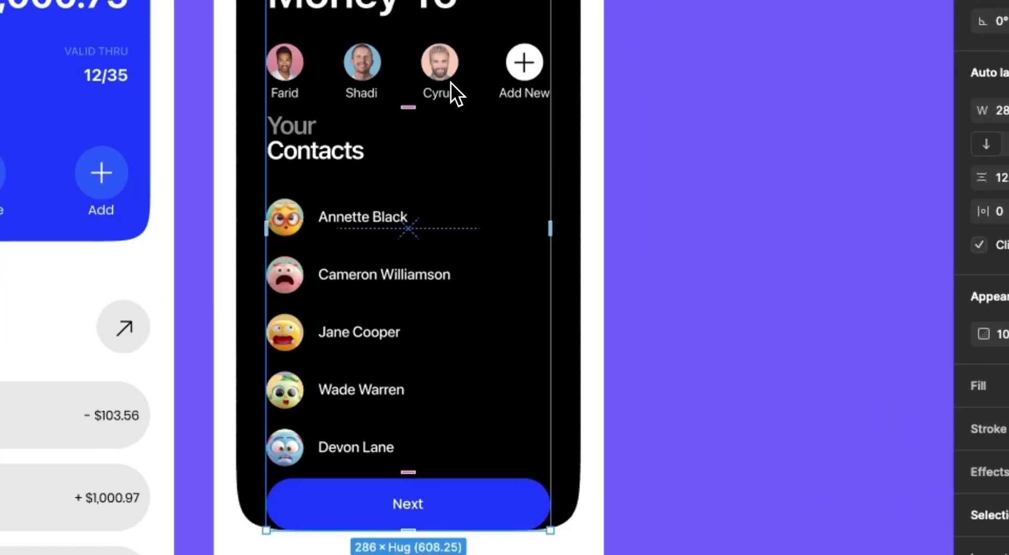
# Step: Extend the black modal downward to a height of about 695, leaving space beneath the Next button
pyautogui.click(625, 337)
pyautogui.click(581, 379)
pyautogui.scroll(-2, 582, 380)
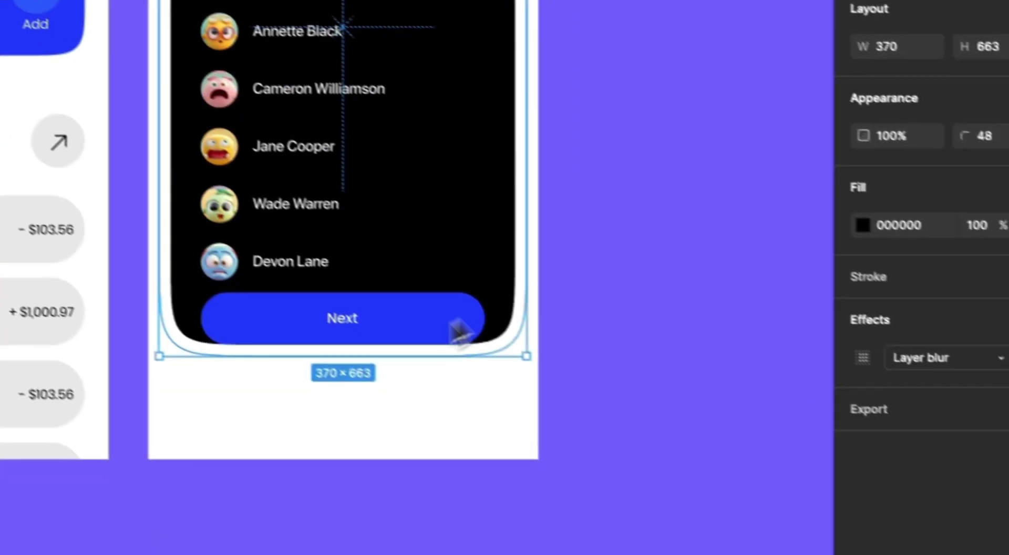
pyautogui.scroll(3, 459, 331)
pyautogui.moveTo(360, 367); pyautogui.dragTo(359, 388)
pyautogui.moveTo(307, 364); pyautogui.dragTo(308, 371)
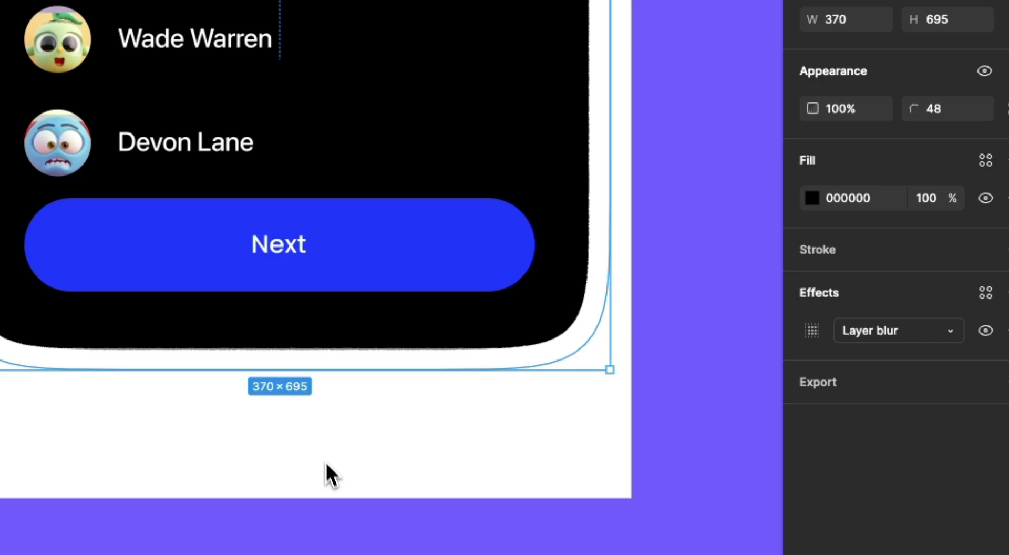
pyautogui.scroll(-5, 325, 462)
pyautogui.click(572, 282)
# Step: Link the Send to row in Frame 6849's island to Frame 6850, on tap, with a Gentle smart animate of 800 ms
pyautogui.scroll(-2, 572, 282)
pyautogui.click(847, 124)
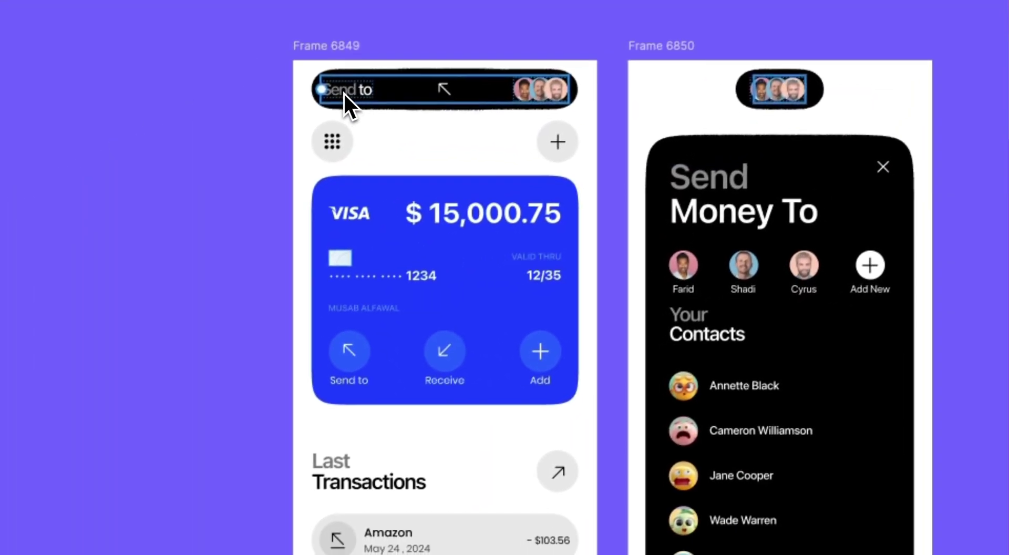
pyautogui.click(343, 93)
pyautogui.moveTo(572, 86)
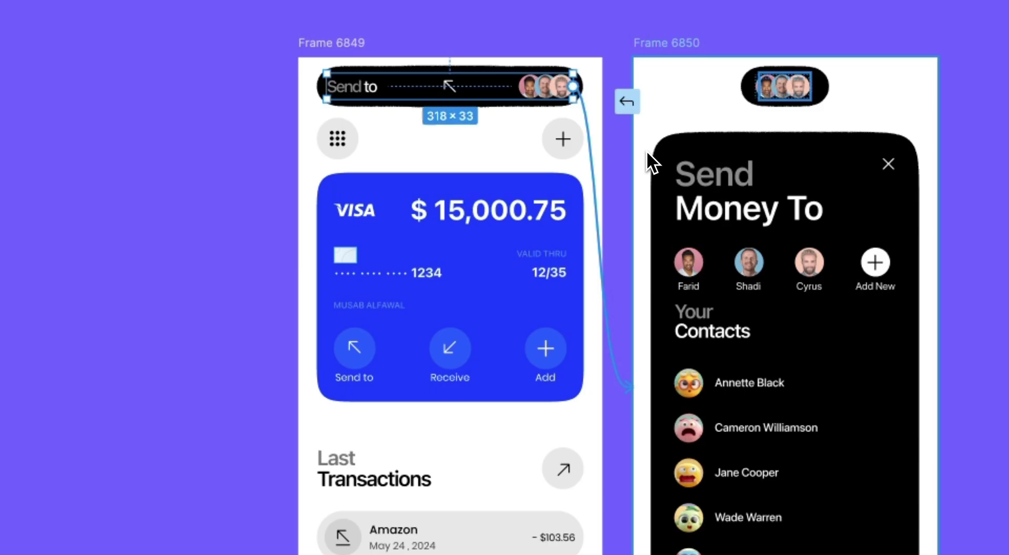
pyautogui.moveTo(641, 370); pyautogui.dragTo(642, 371)
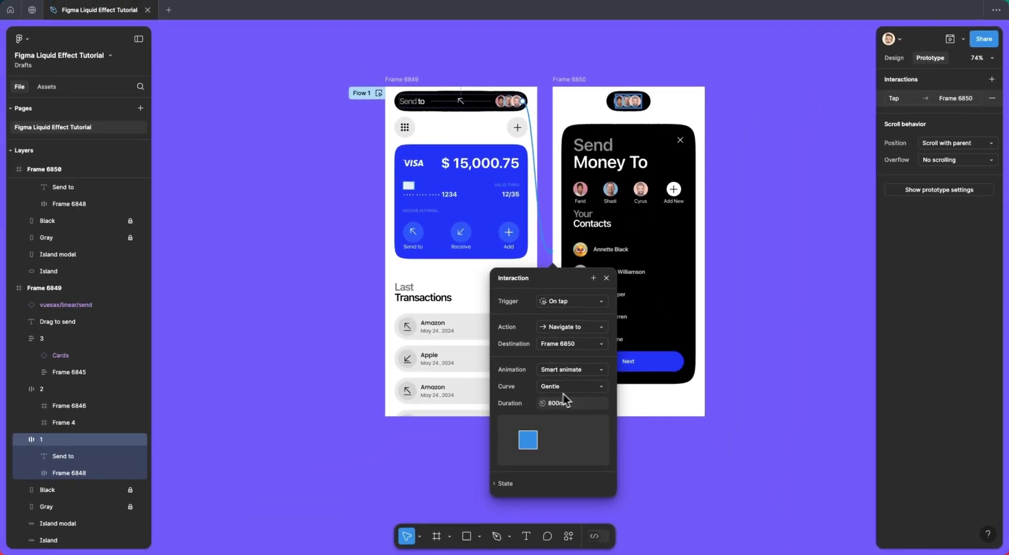
# Step: Link the blue card and transactions group in Frame 6849 to Frame 6850, on drag, with a Gentle smart animate of 800 ms
pyautogui.click(419, 237)
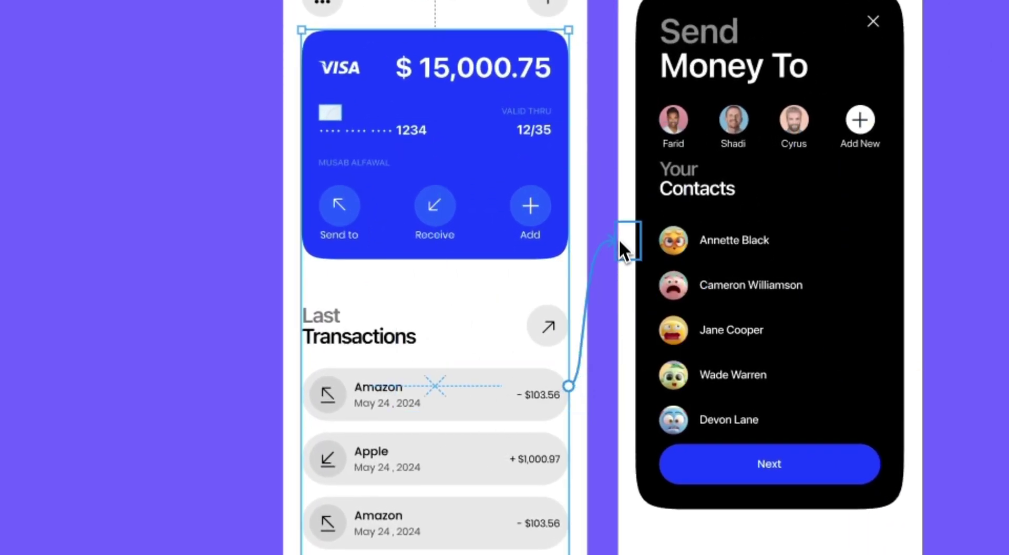
pyautogui.moveTo(619, 238); pyautogui.dragTo(618, 65)
pyautogui.click(351, 267)
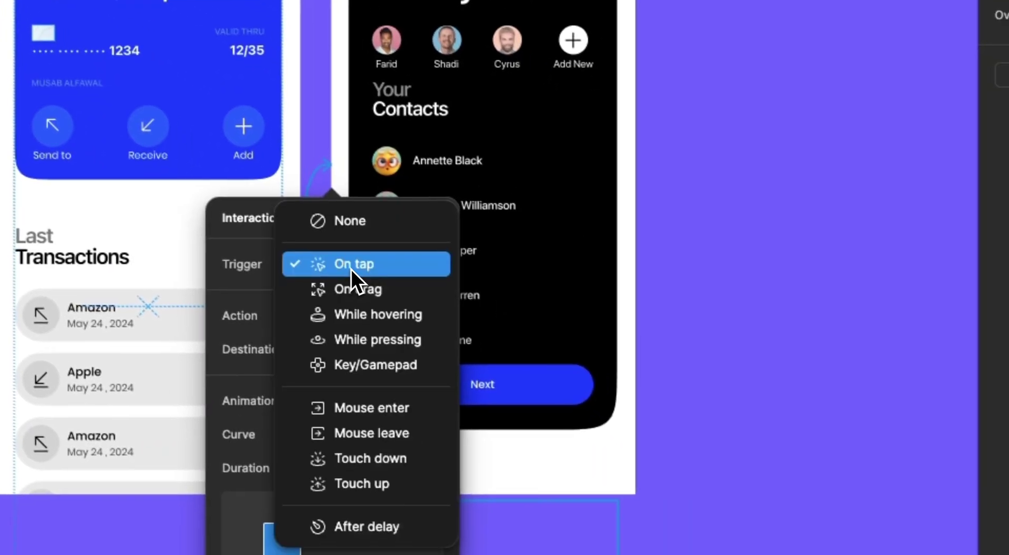
pyautogui.click(358, 294)
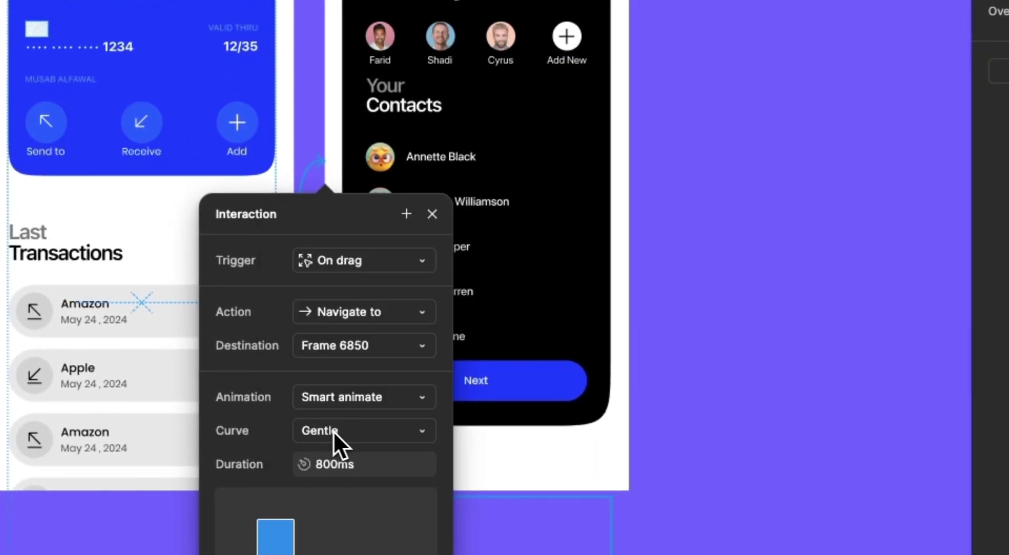
pyautogui.click(715, 460)
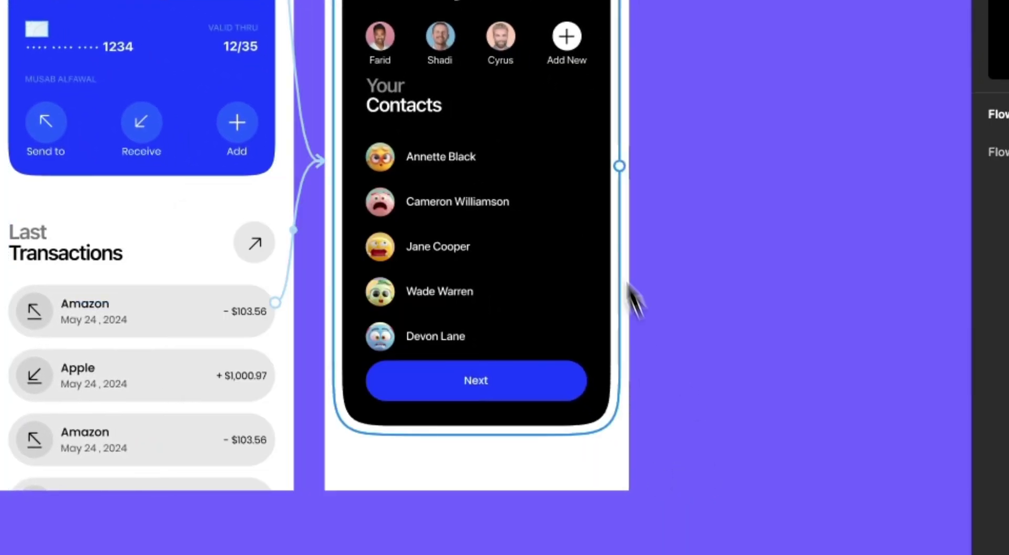
# Step: Link the black modal in Frame 6850 back to Frame 6849, on drag, with a Gentle smart animate of 800 ms
pyautogui.click(652, 105)
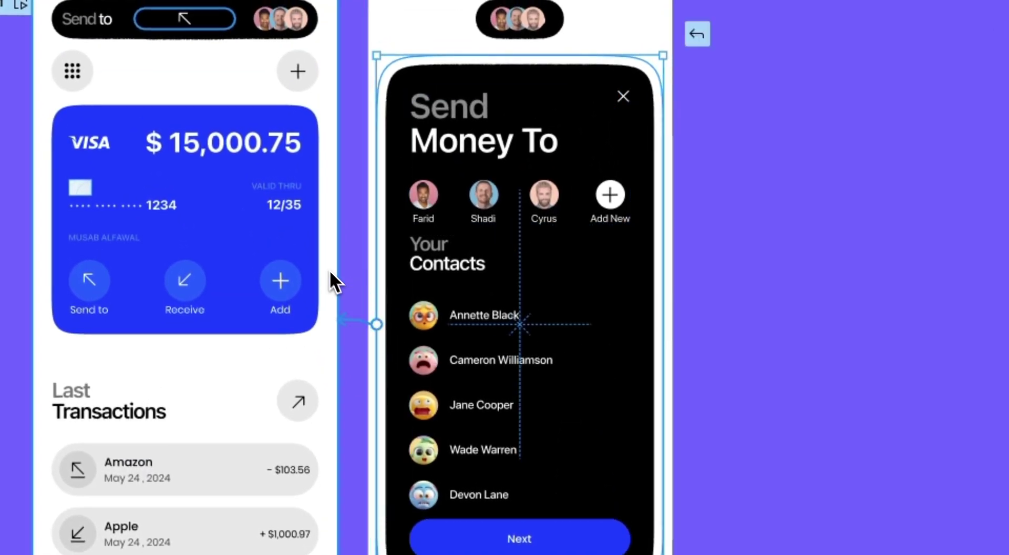
pyautogui.click(346, 320)
pyautogui.click(374, 424)
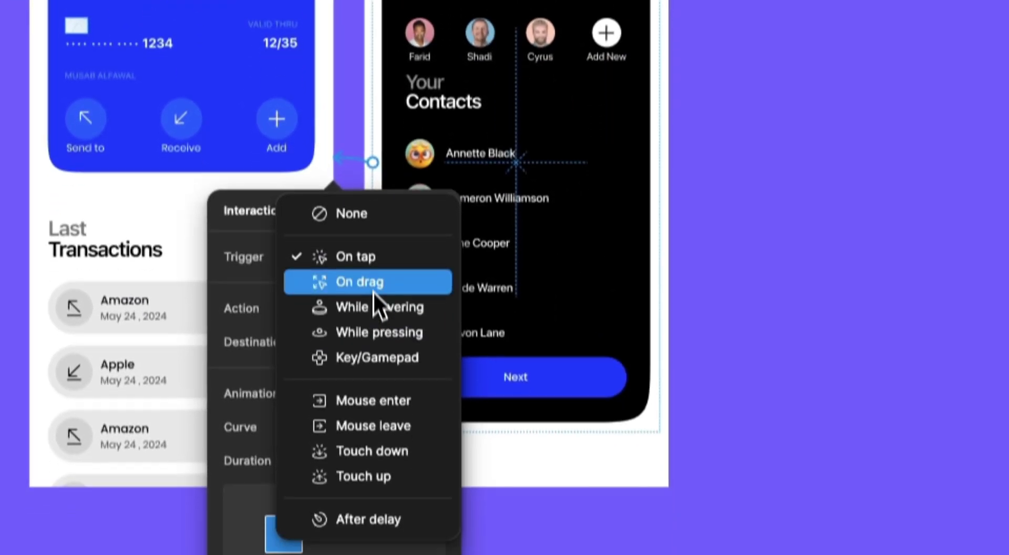
pyautogui.click(374, 288)
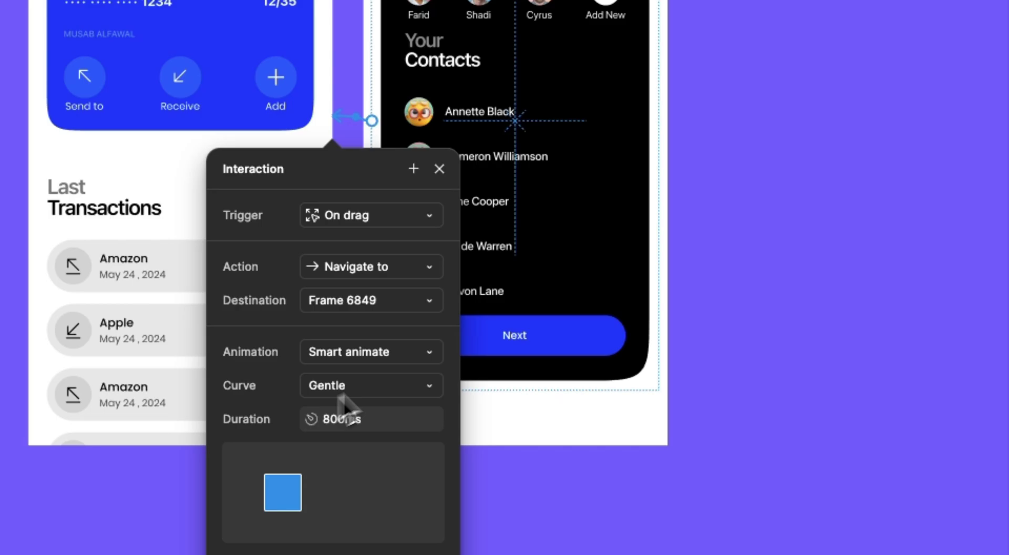
pyautogui.press('super+z')
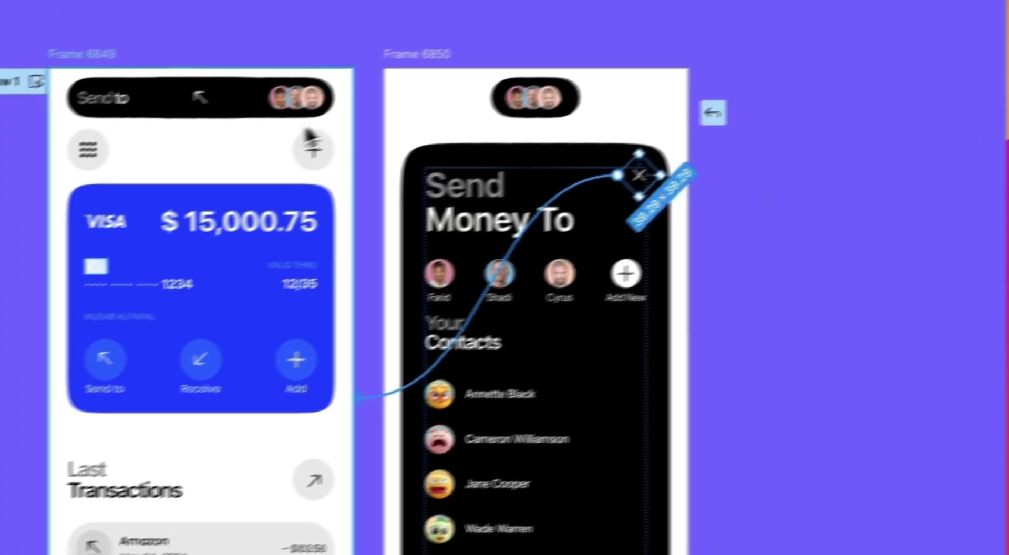
# Step: Link the modal's close icon to Frame 6849 with an on-tap Navigate to interaction that uses Smart animate
pyautogui.moveTo(306, 129); pyautogui.dragTo(314, 129)
pyautogui.click(377, 498)
pyautogui.click(377, 541)
pyautogui.click(368, 550)
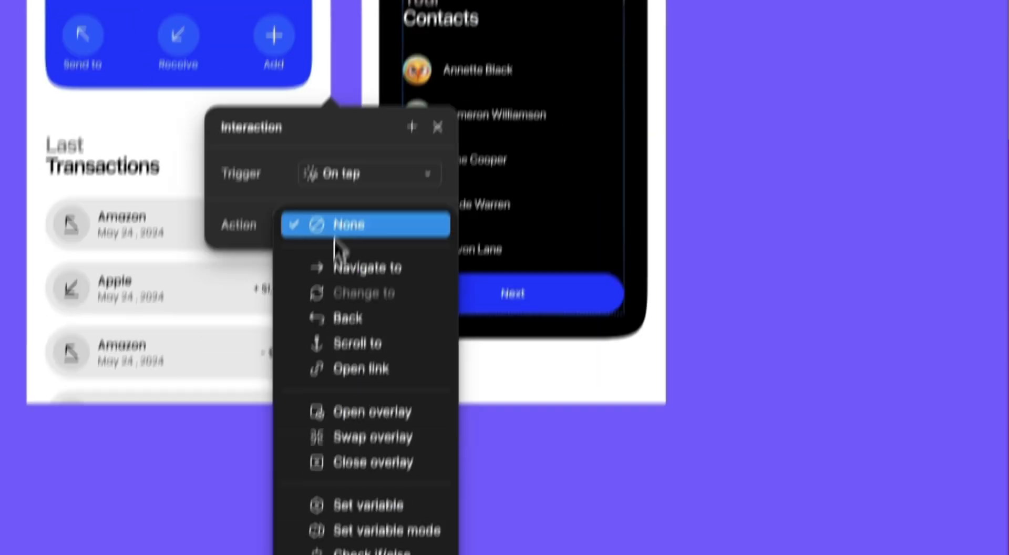
pyautogui.click(367, 268)
pyautogui.click(372, 255)
pyautogui.click(371, 310)
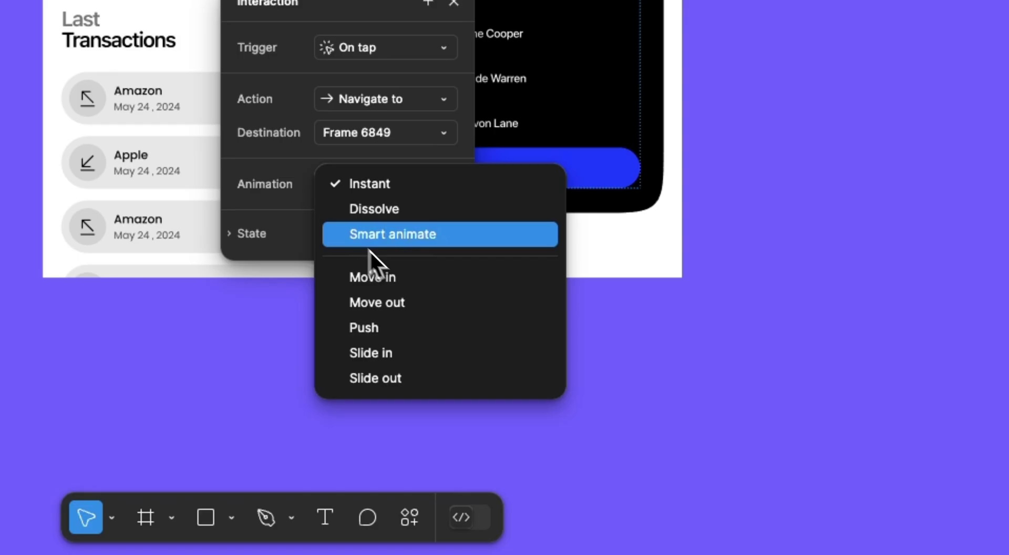
pyautogui.click(369, 247)
pyautogui.click(387, 214)
pyautogui.click(367, 386)
pyautogui.click(741, 158)
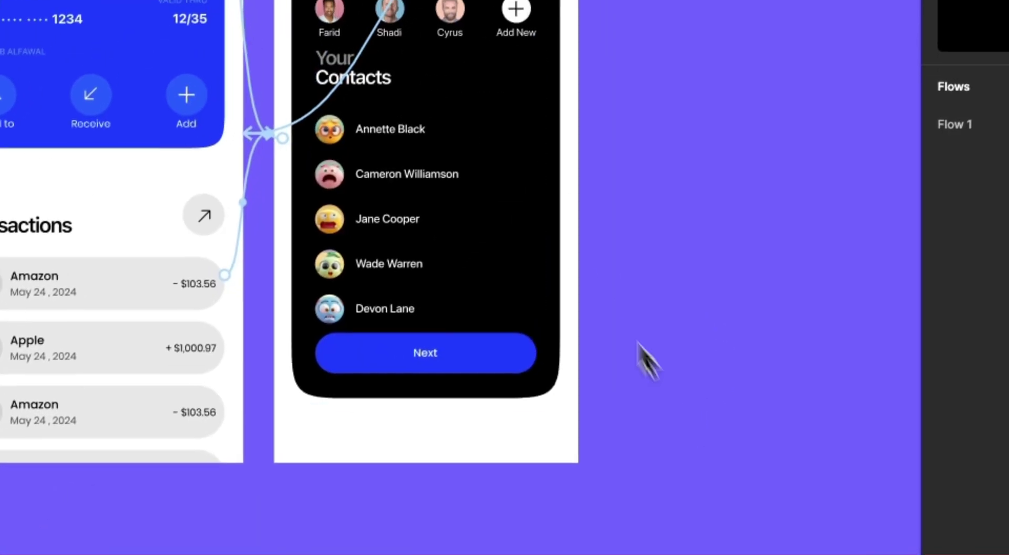
# Step: Preview Flow 1 and test the drag interactions on the card screen and the Send Money To modal
pyautogui.hscroll(-3, 740, 212)
pyautogui.scroll(2, 740, 212)
pyautogui.scroll(-1, 740, 216)
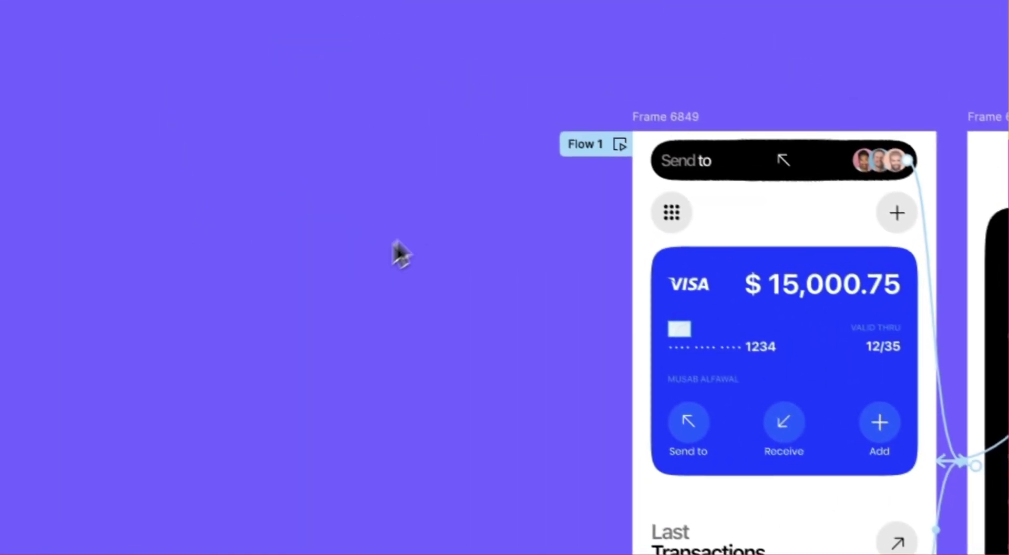
pyautogui.click(620, 145)
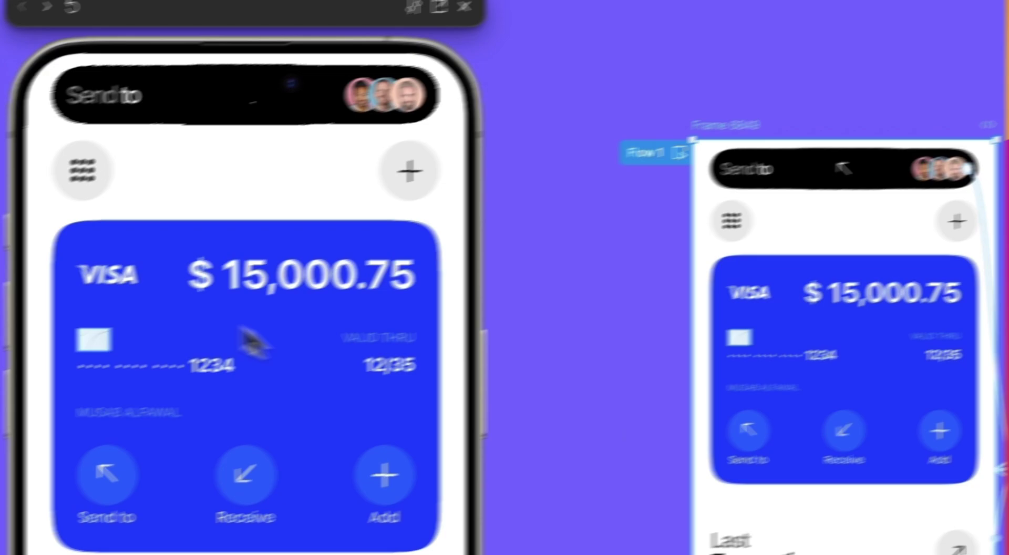
pyautogui.moveTo(339, 309); pyautogui.dragTo(337, 369)
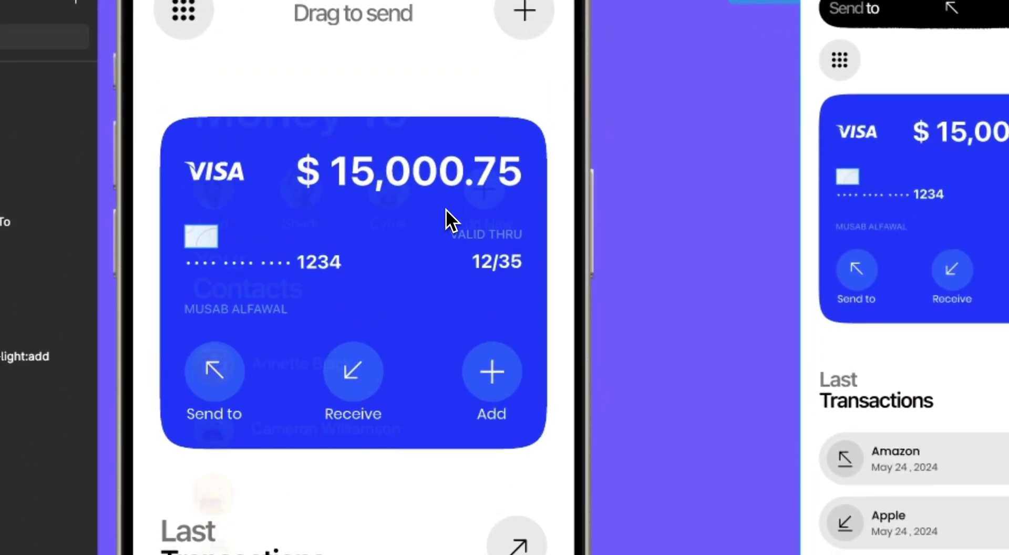
pyautogui.moveTo(446, 209); pyautogui.dragTo(382, 491)
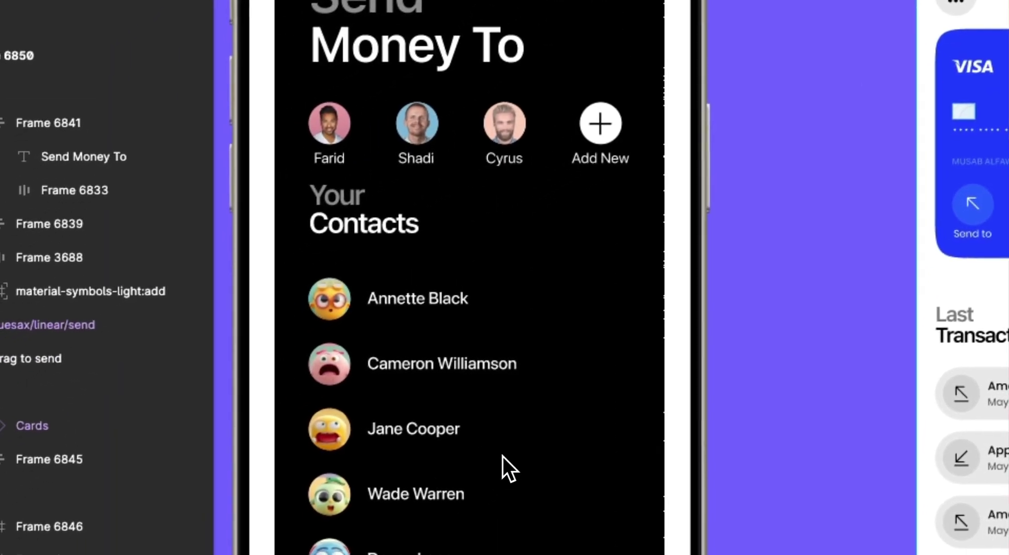
pyautogui.moveTo(503, 456); pyautogui.dragTo(544, 515)
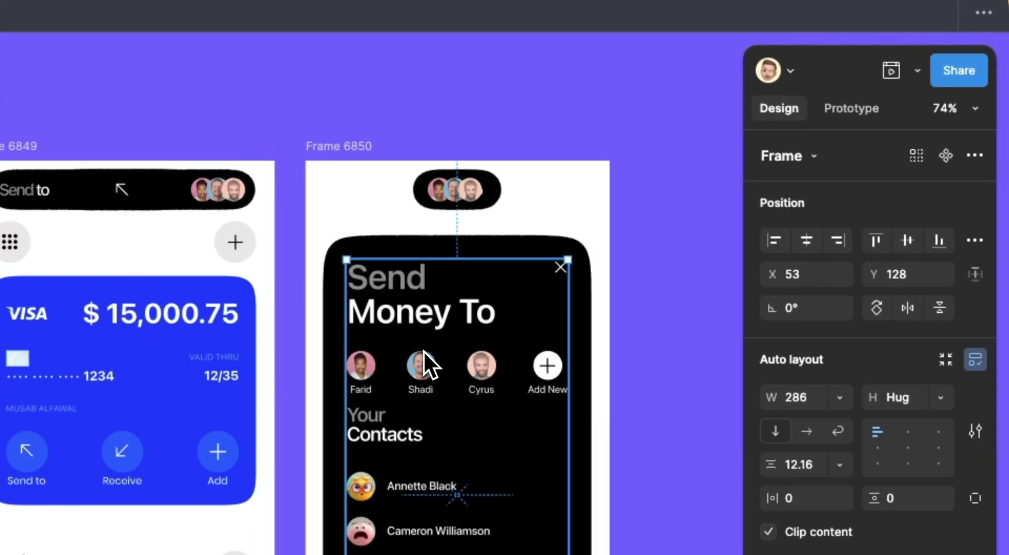
# Step: Copy the Send Money To content from Frame 6850 into Frame 6849
pyautogui.press('super+c')
pyautogui.click(23, 145)
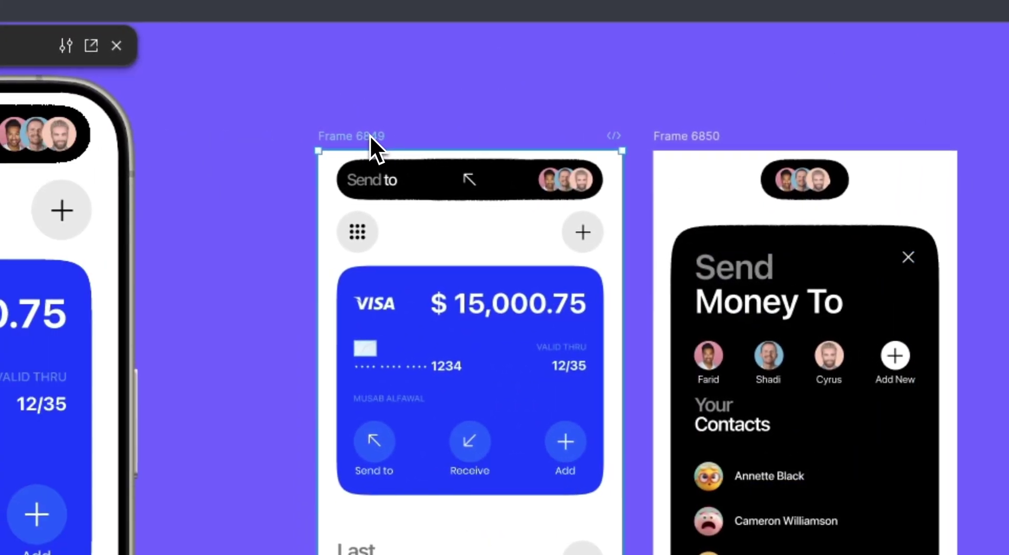
pyautogui.press('super+v')
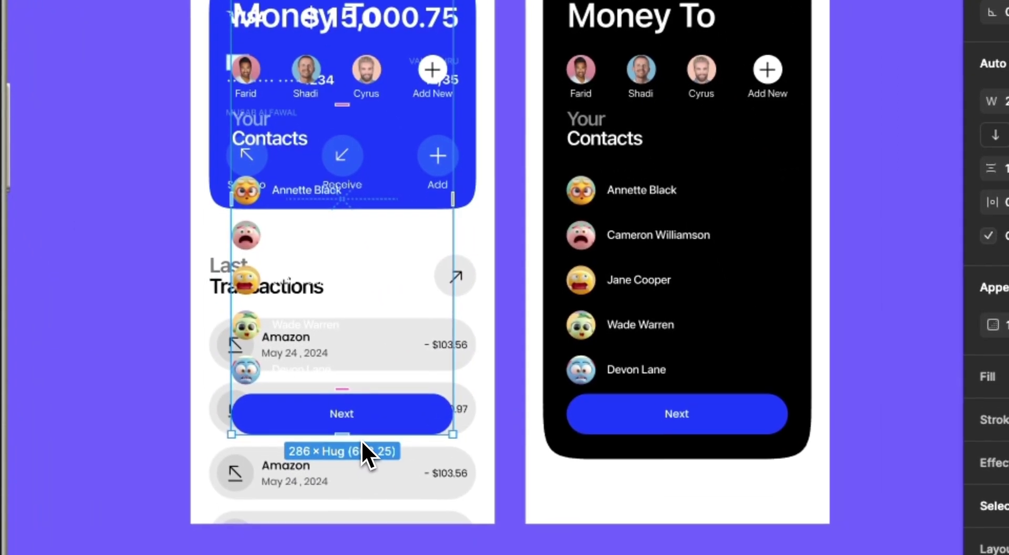
# Step: Scale the pasted content to 0 width and 0 height, and align it to the horizontal centre and top of Frame 6849
pyautogui.press('k')
pyautogui.moveTo(361, 440); pyautogui.dragTo(331, 114)
pyautogui.click(895, 211)
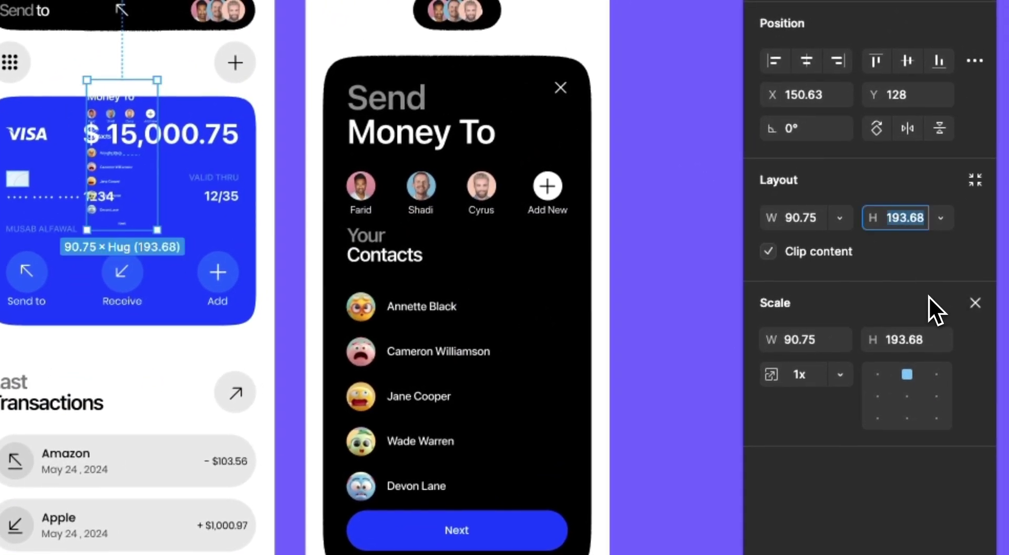
pyautogui.click(809, 221)
pyautogui.write('0')
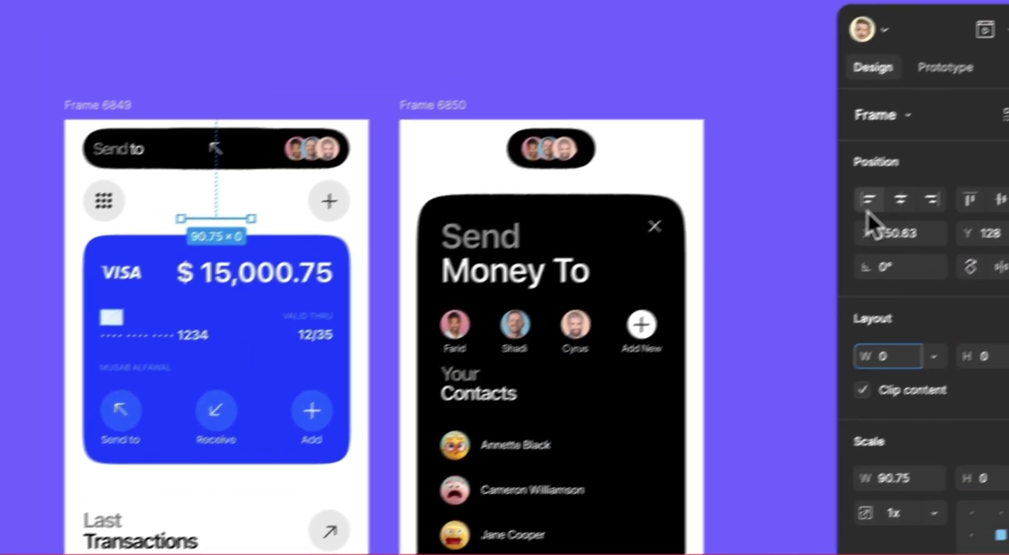
pyautogui.click(900, 198)
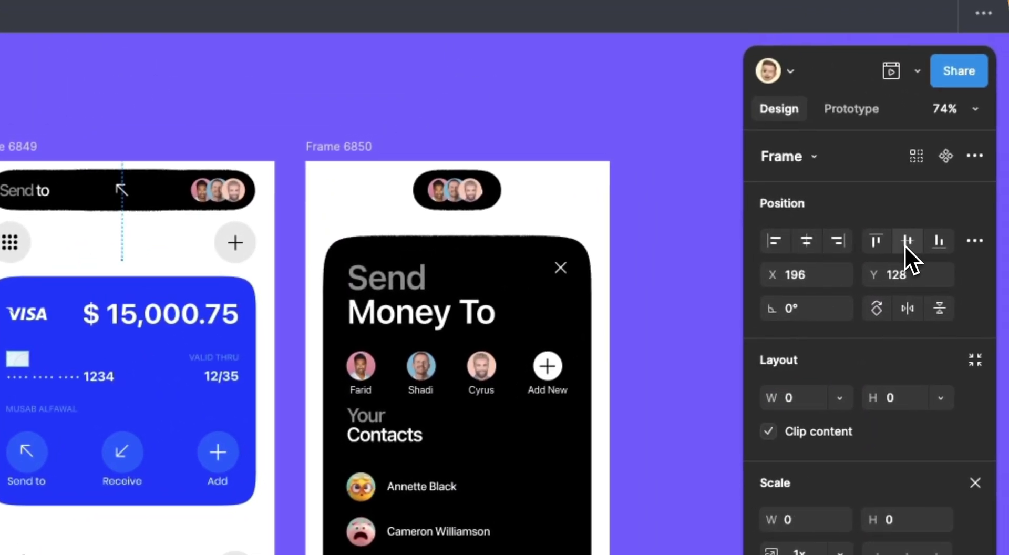
pyautogui.click(881, 244)
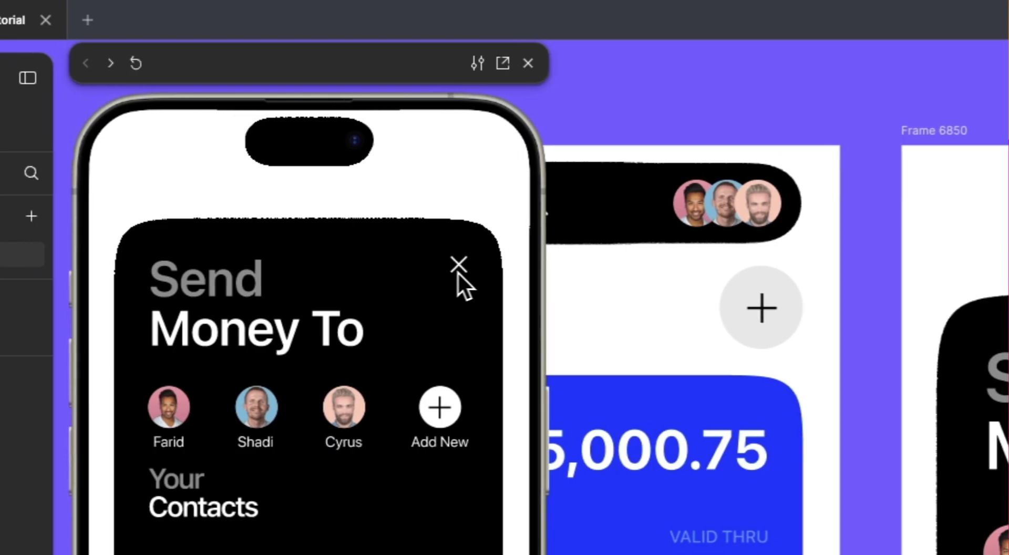
# Step: Test the preview by repeatedly opening the modal from the Send to island and closing it with its close icon
pyautogui.click(457, 272)
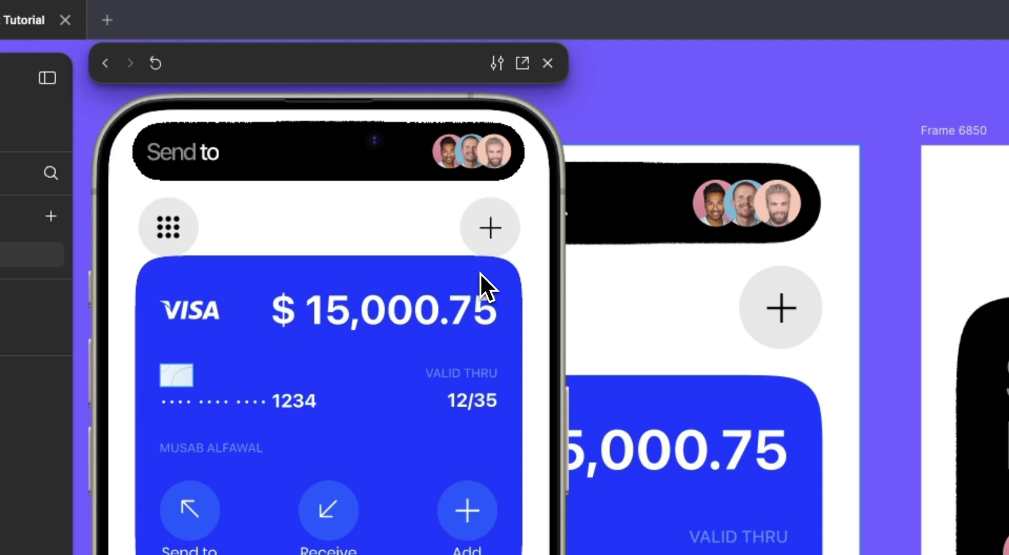
pyautogui.click(401, 172)
pyautogui.click(212, 165)
pyautogui.click(478, 265)
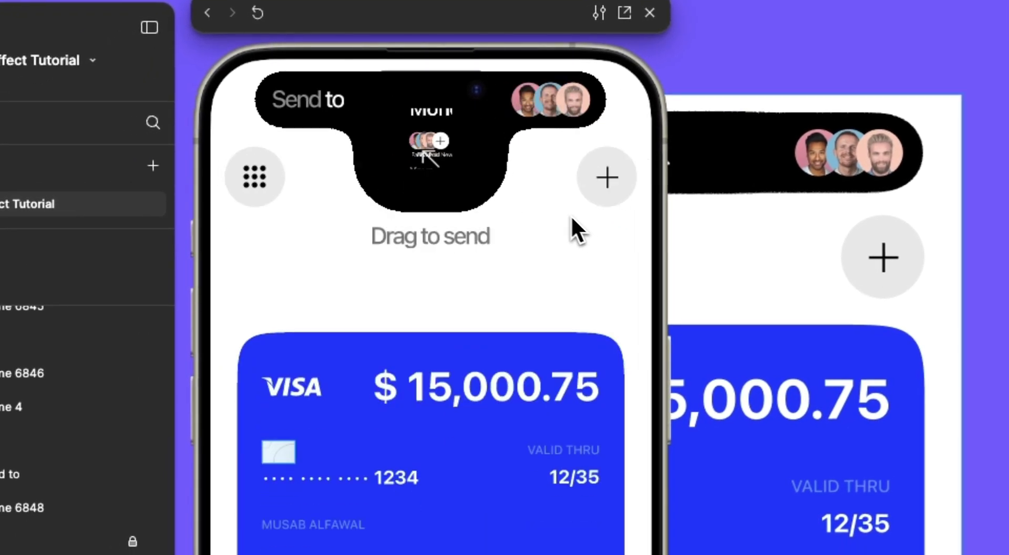
pyautogui.click(200, 177)
pyautogui.click(583, 210)
pyautogui.click(317, 102)
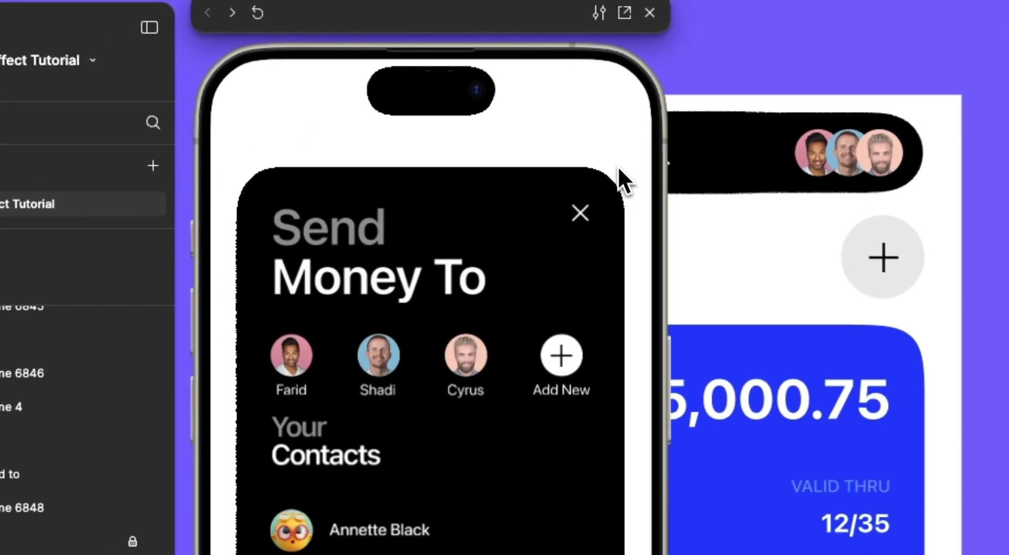
pyautogui.click(583, 211)
pyautogui.click(311, 101)
pyautogui.click(594, 219)
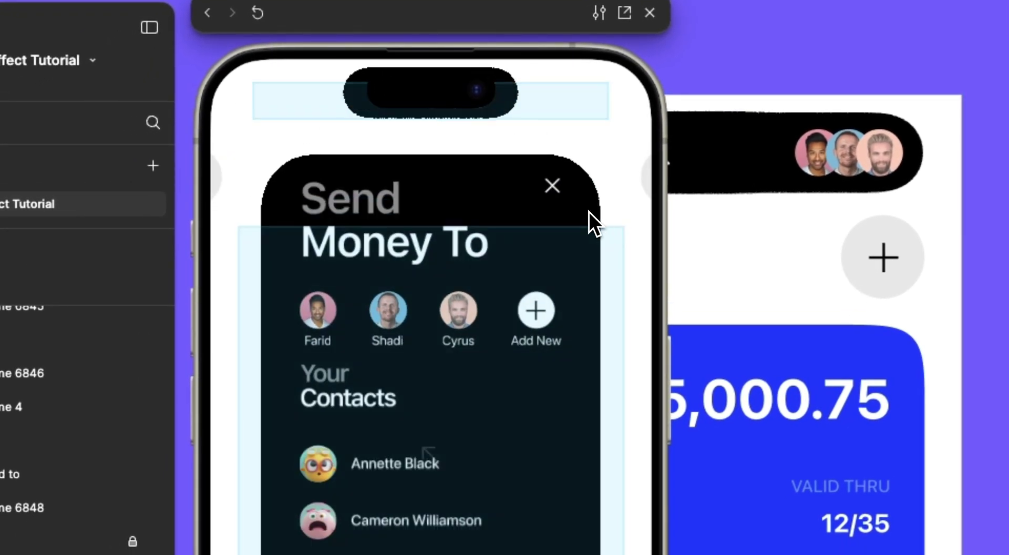
pyautogui.click(324, 105)
pyautogui.click(587, 210)
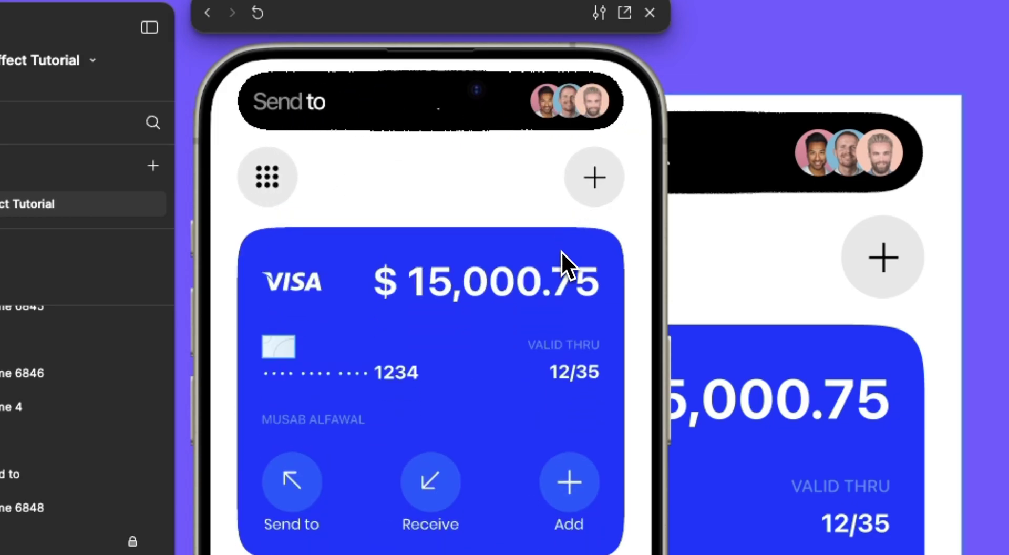
pyautogui.click(322, 124)
pyautogui.click(584, 213)
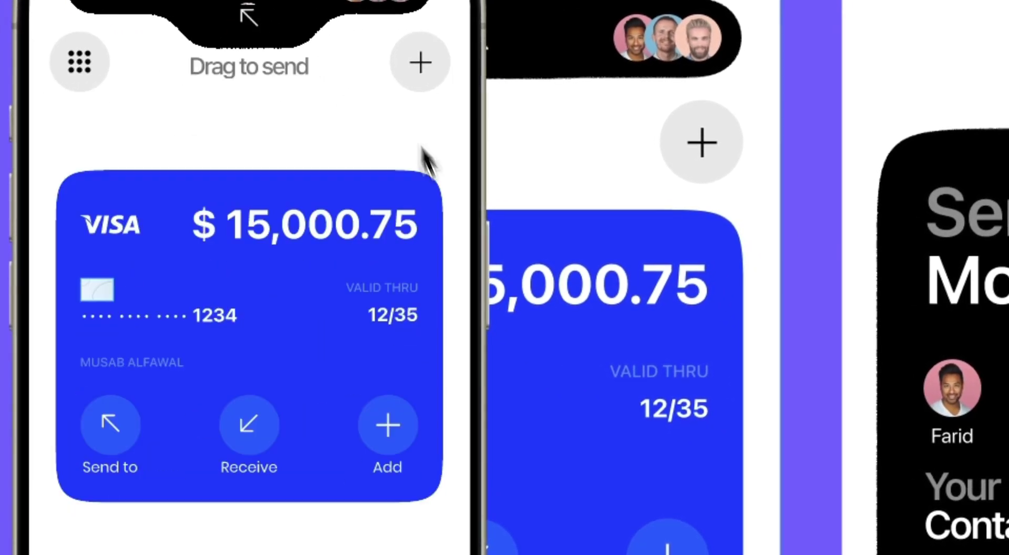